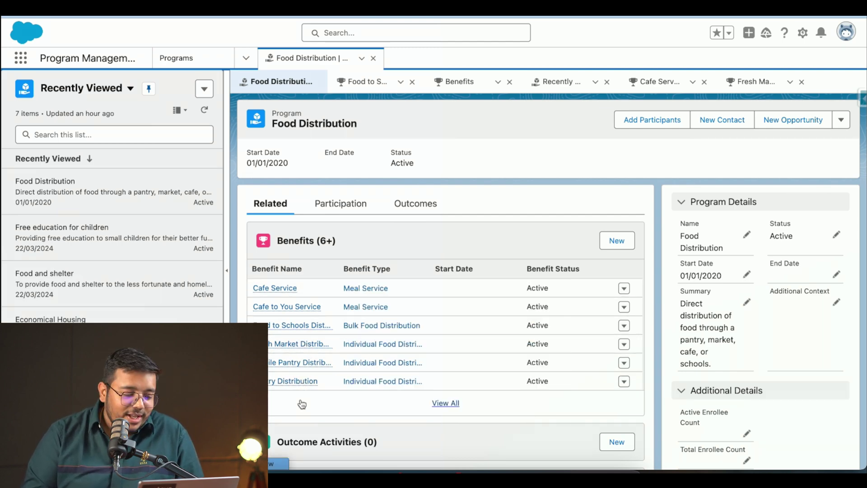
# - Examine the Food Distribution program's benefits, including the benefit previews, and its other related records
pyautogui.moveTo(293, 287)
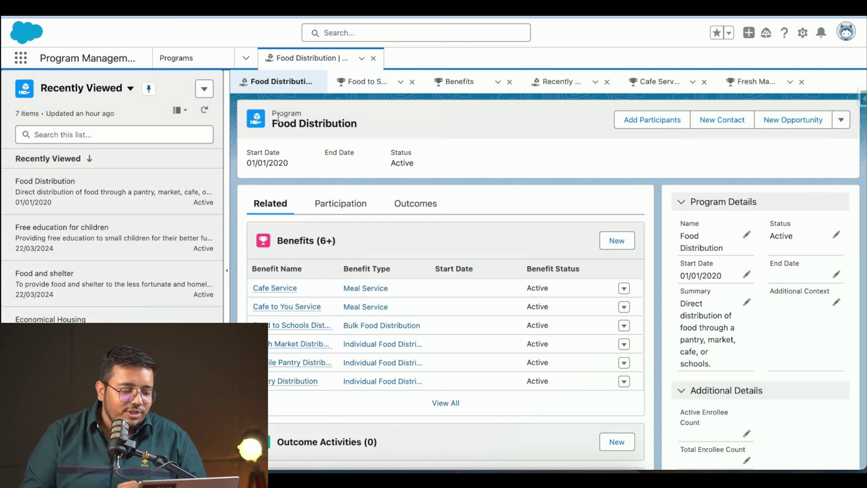
pyautogui.scroll(-3, 316, 158)
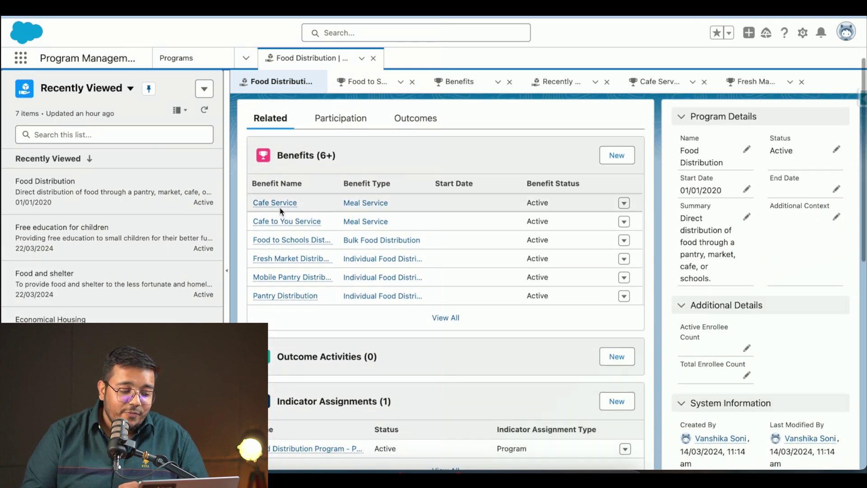
pyautogui.moveTo(280, 207)
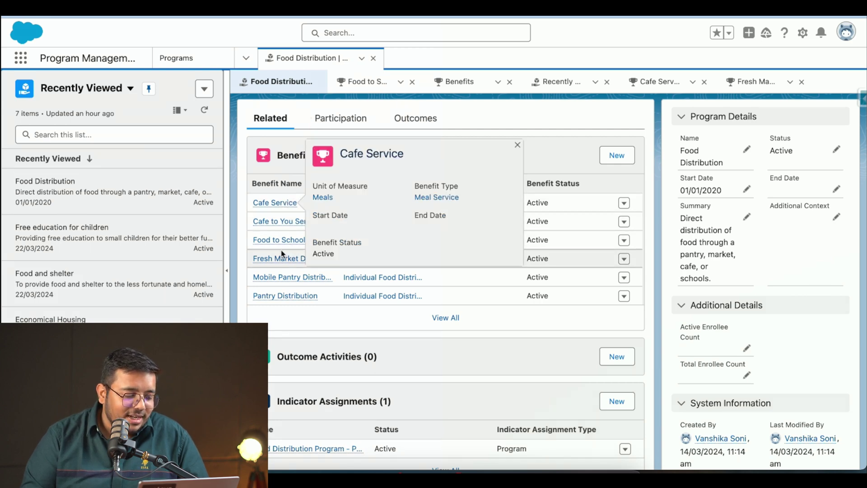
pyautogui.moveTo(277, 243)
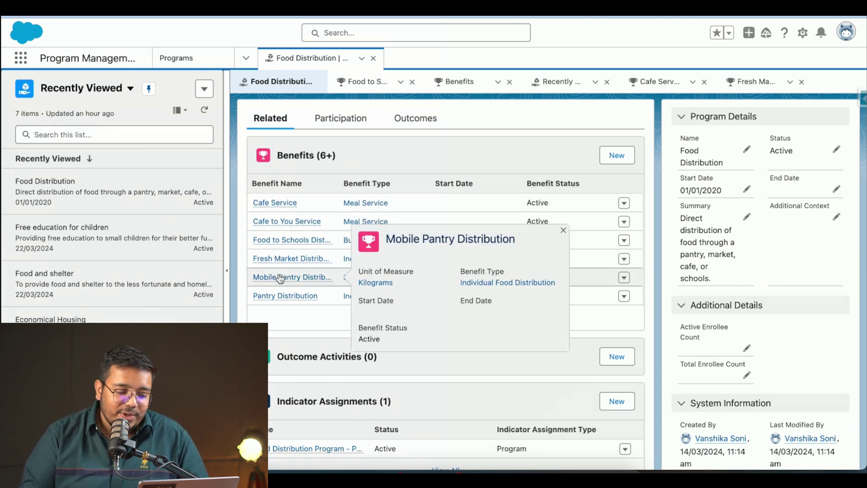
pyautogui.scroll(-3, 370, 232)
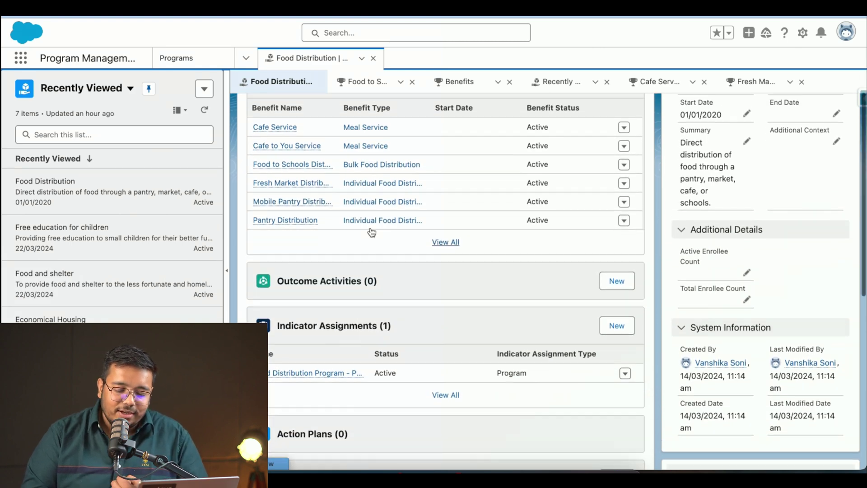
pyautogui.scroll(1, 371, 232)
pyautogui.scroll(-6, 371, 231)
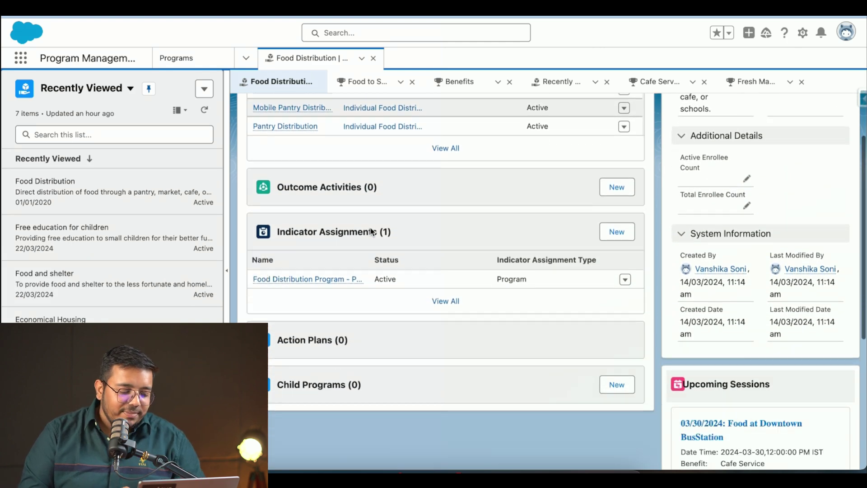
pyautogui.scroll(8, 536, 248)
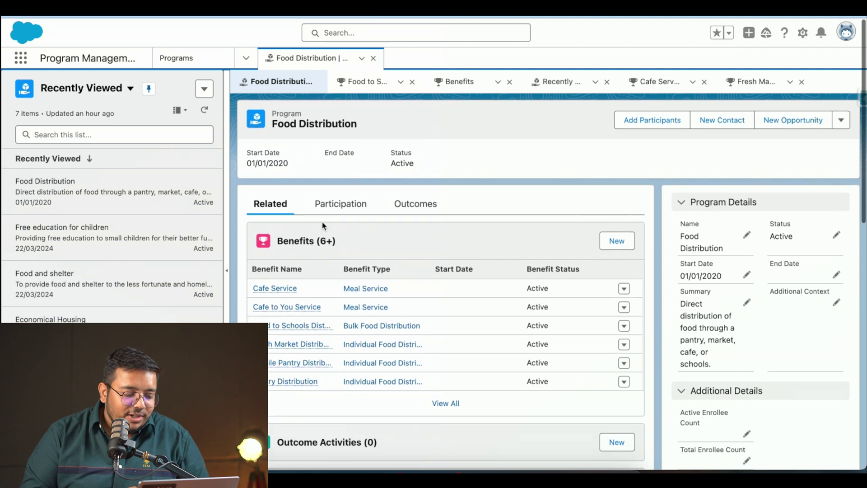
# - Review the Food Distribution program's participation records, including referrals, program enrollments and case programs
pyautogui.click(338, 204)
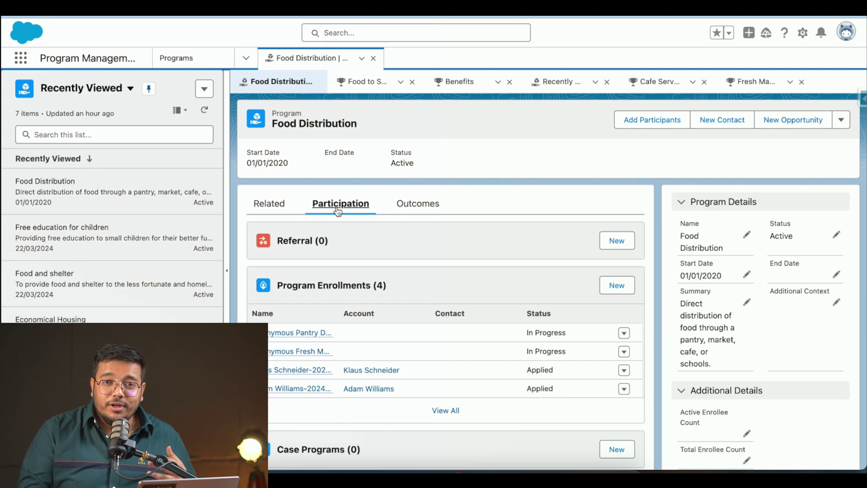
pyautogui.scroll(-5, 337, 210)
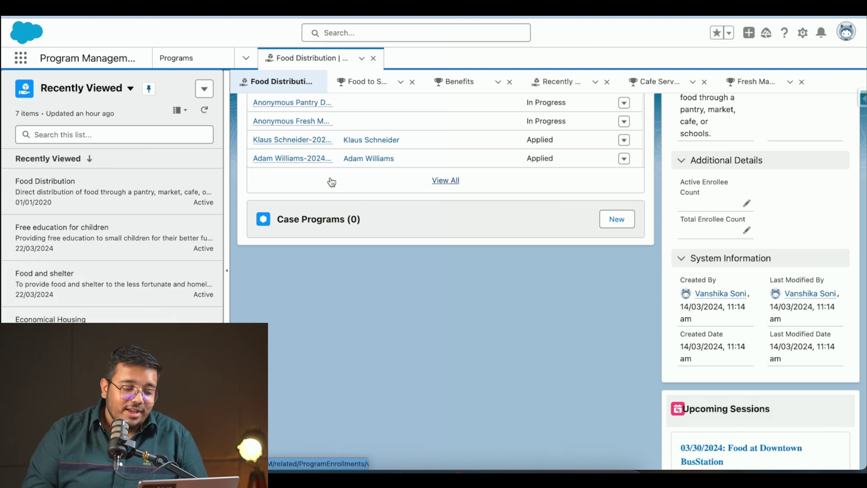
pyautogui.scroll(3, 332, 182)
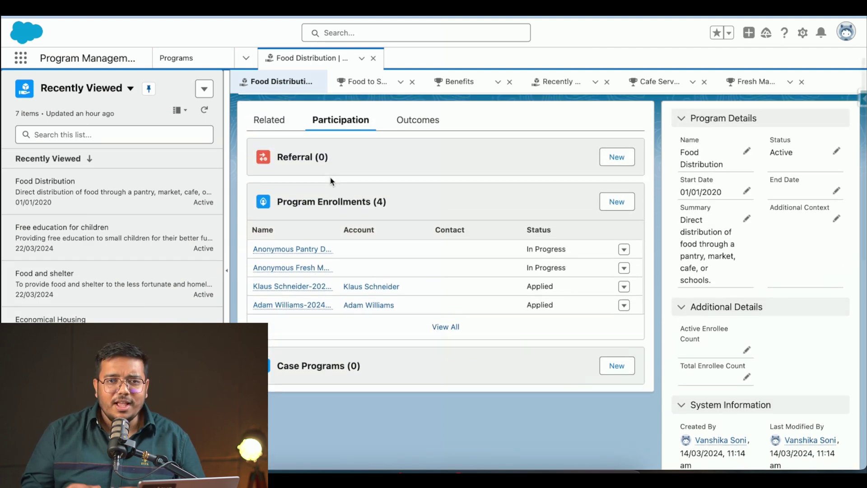
# - Return to the program's related records and examine its upcoming sessions and the benefit each one belongs to
pyautogui.click(283, 119)
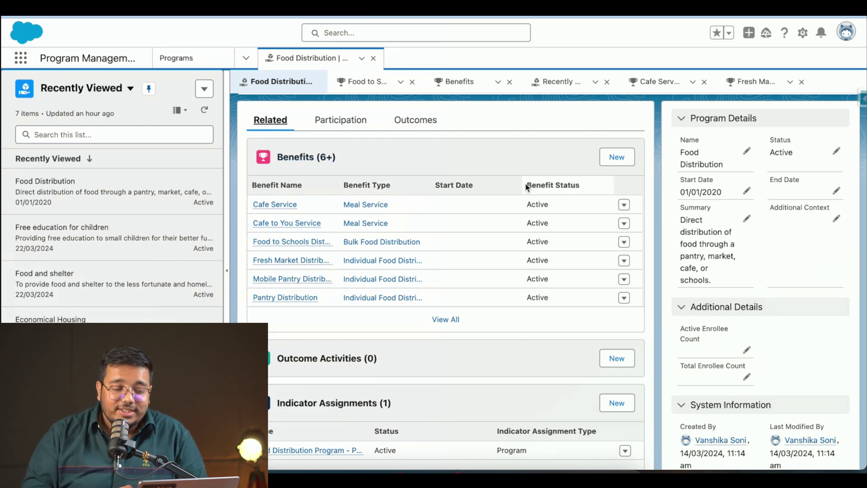
pyautogui.scroll(-6, 576, 188)
pyautogui.scroll(-2, 576, 188)
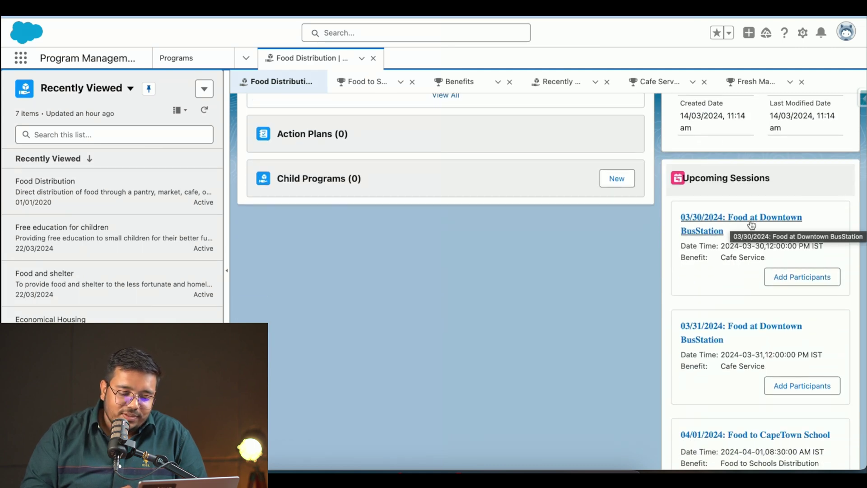
pyautogui.moveTo(716, 256); pyautogui.dragTo(732, 258)
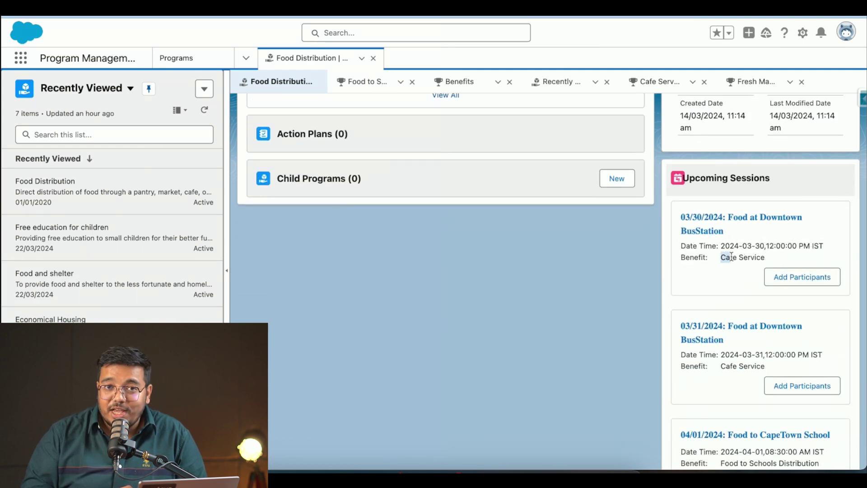
# - Open the 03/30/2024: Food at Downtown BusStation session and review its details and attendance
pyautogui.click(770, 226)
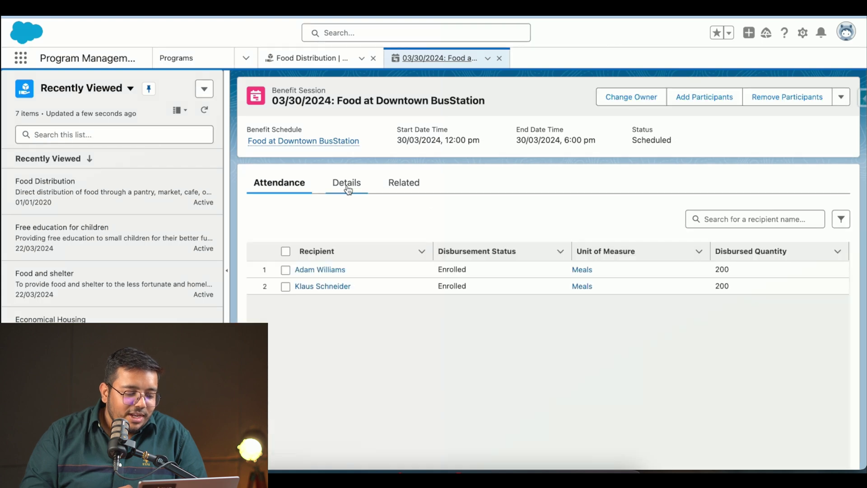
pyautogui.click(345, 186)
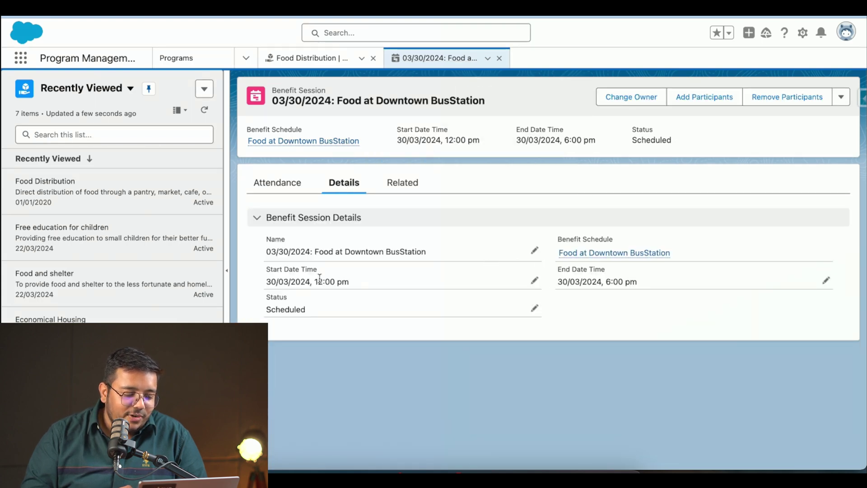
pyautogui.click(287, 190)
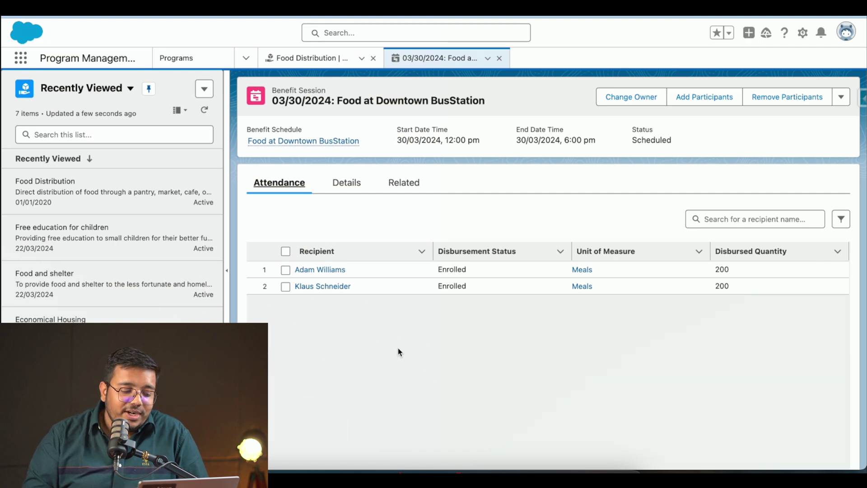
# - Open the Pantry Distribution benefit from the Food Distribution program and review its quantities and benefit details
pyautogui.click(310, 61)
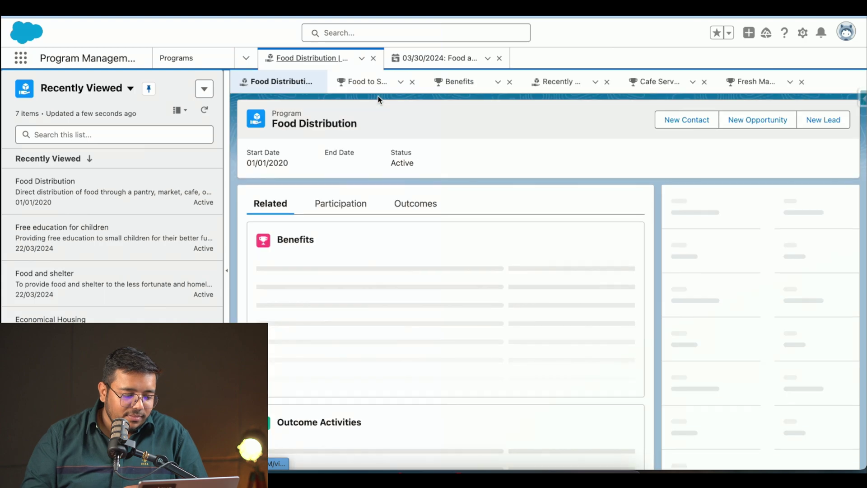
pyautogui.scroll(-2, 458, 283)
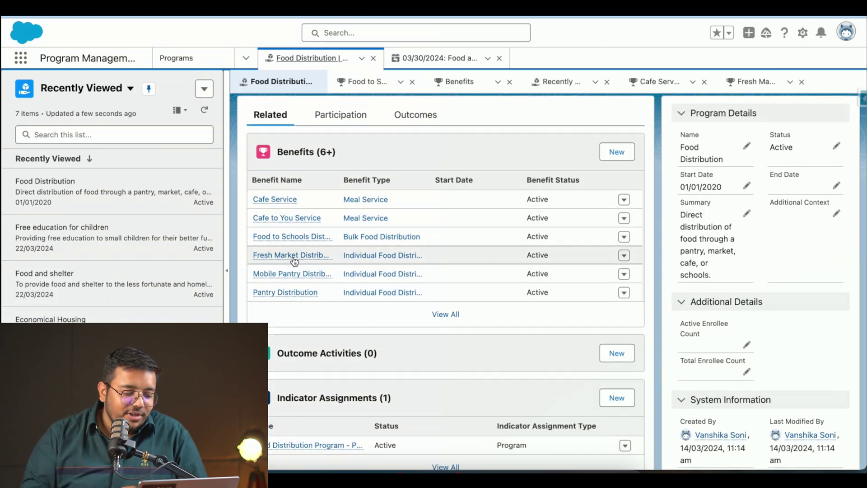
pyautogui.click(291, 295)
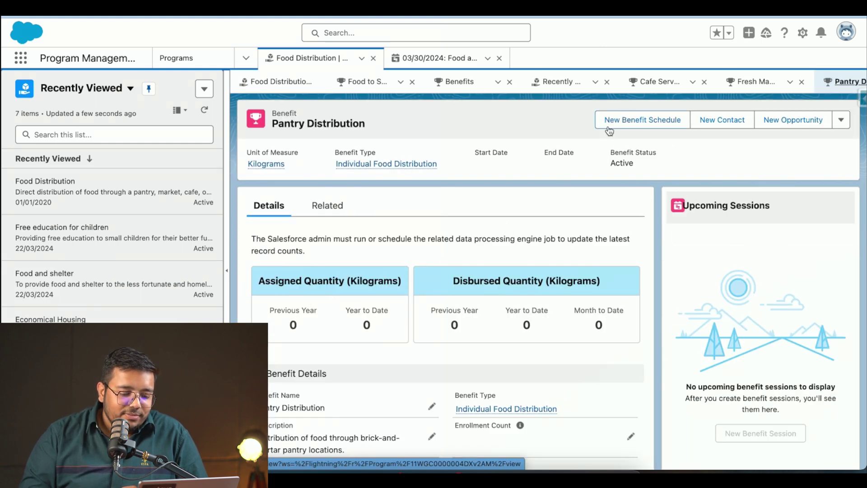
pyautogui.scroll(-2, 365, 278)
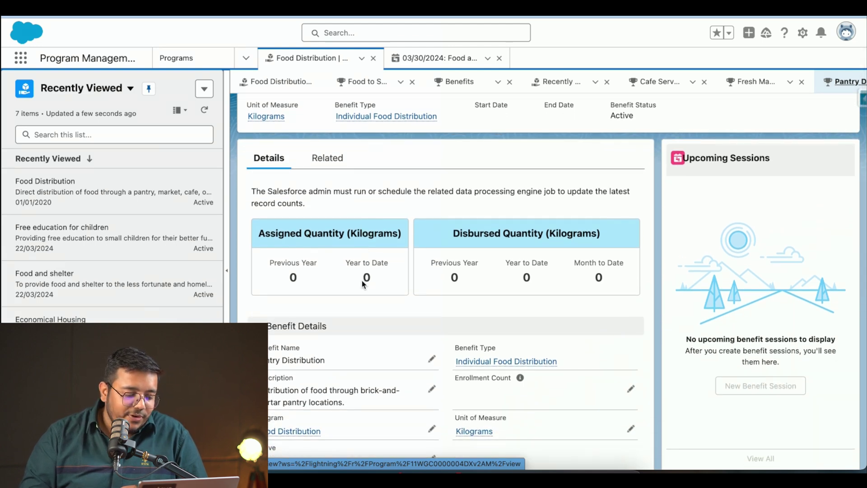
pyautogui.scroll(-4, 364, 283)
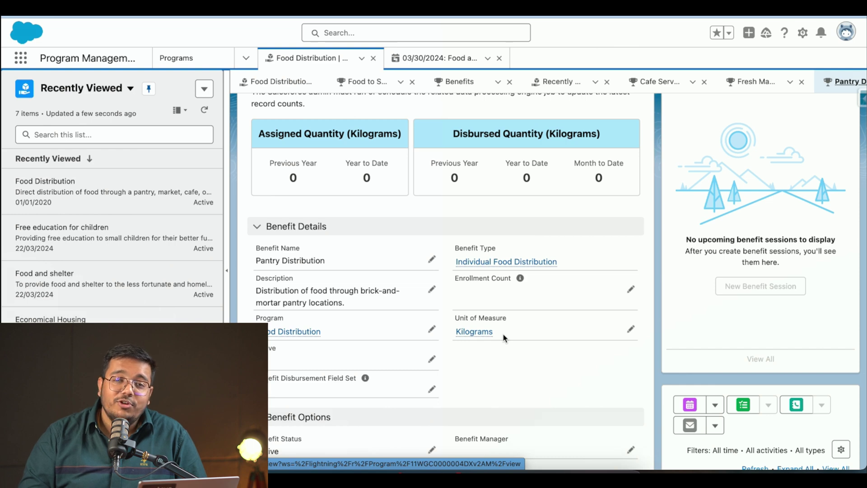
# - Start a new benefit schedule for Pantry Distribution named Demo Distribution with a benefit quantity of 10
pyautogui.scroll(3, 502, 332)
pyautogui.click(622, 120)
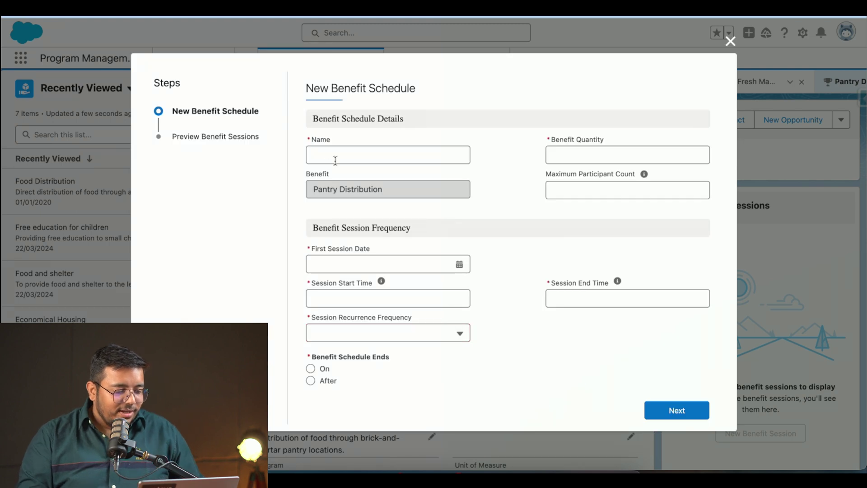
pyautogui.click(334, 156)
pyautogui.write('Demo ')
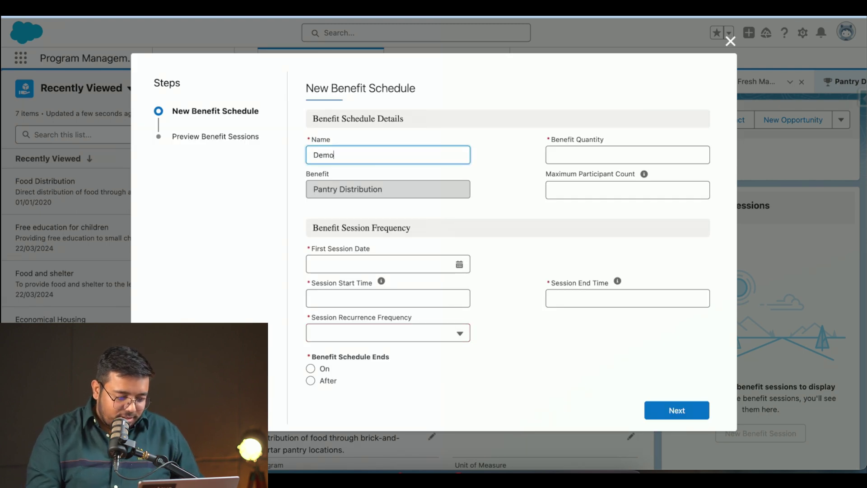
pyautogui.write('Distri')
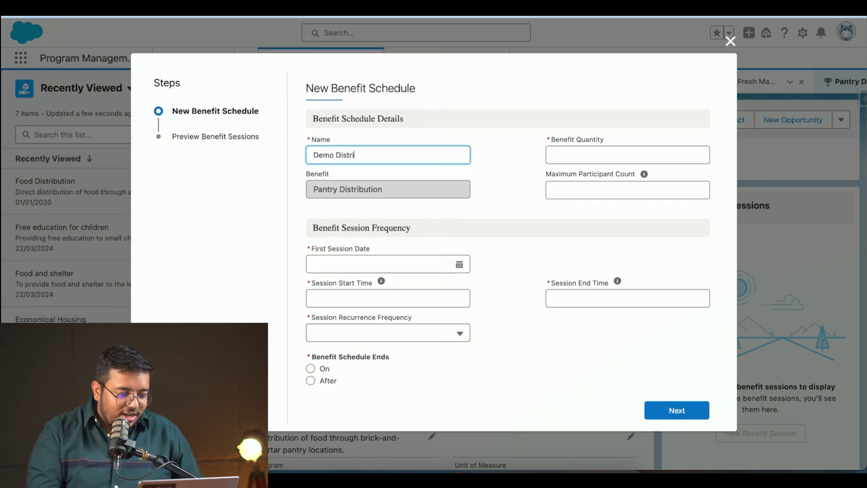
pyautogui.write('bution')
pyautogui.click(591, 157)
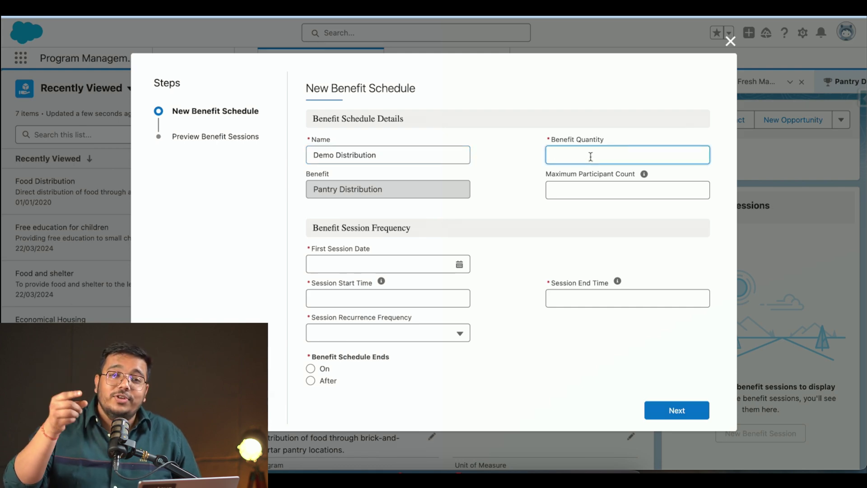
pyautogui.write('10')
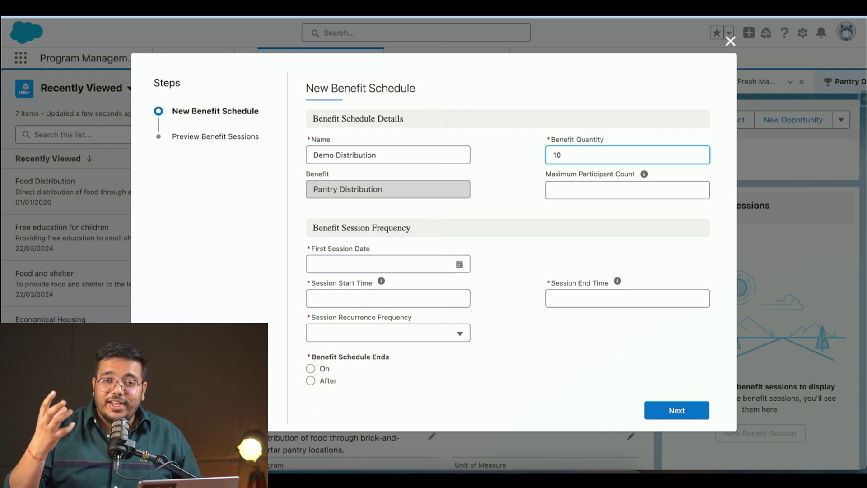
# - Set the first session date to 30/03/2024, with sessions running from 03:00 PM to 07:00 PM
pyautogui.click(382, 266)
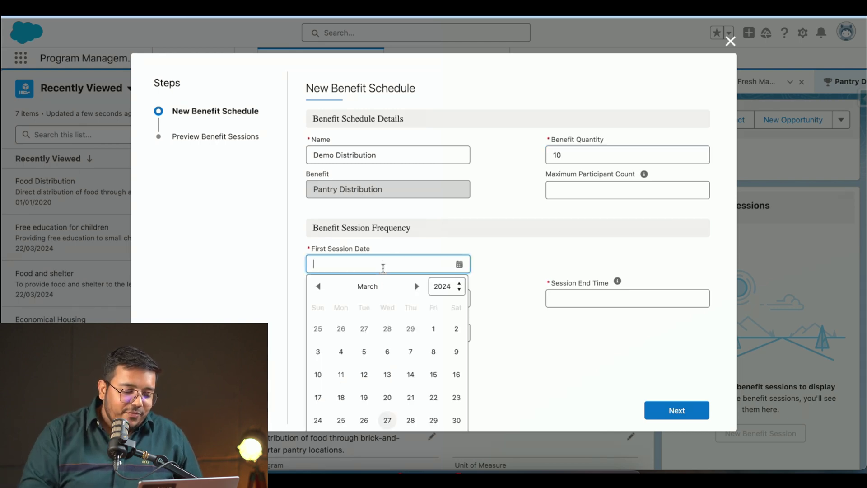
pyautogui.click(456, 420)
pyautogui.click(391, 298)
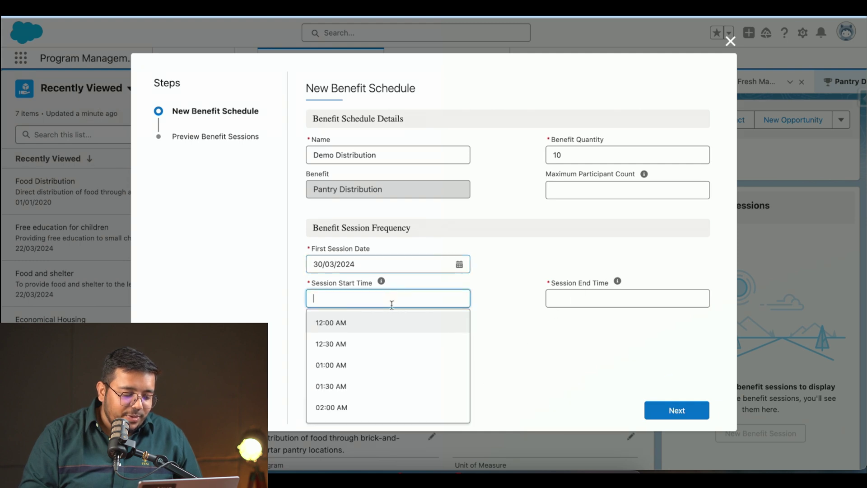
pyautogui.scroll(-10, 342, 361)
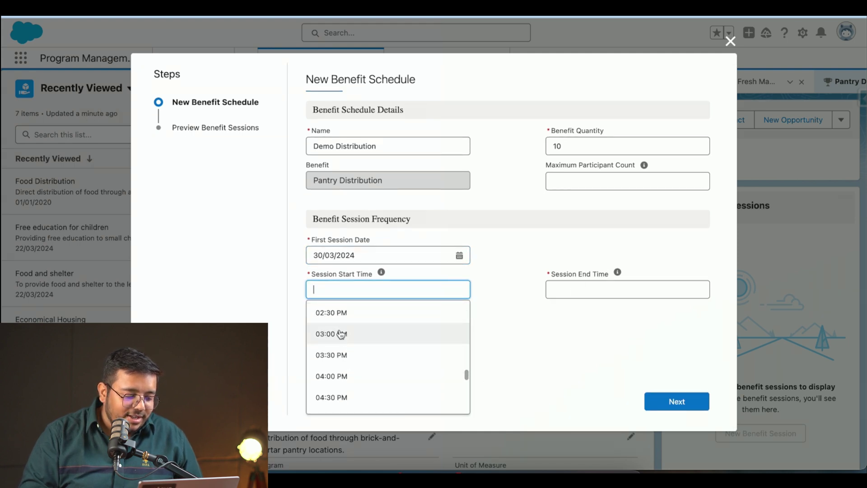
pyautogui.click(342, 333)
pyautogui.click(566, 285)
pyautogui.scroll(-15, 592, 323)
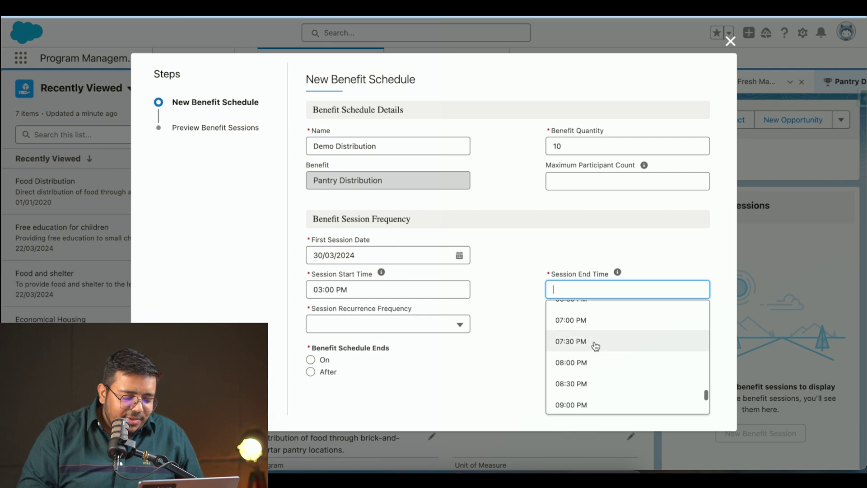
pyautogui.click(583, 321)
# - Set the session recurrence frequency to Weekly on Saturday
pyautogui.click(409, 329)
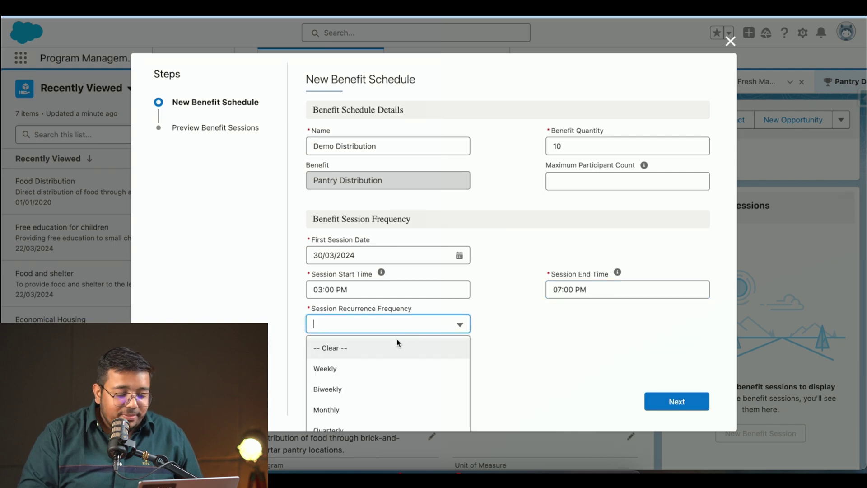
pyautogui.click(361, 366)
pyautogui.scroll(-2, 361, 368)
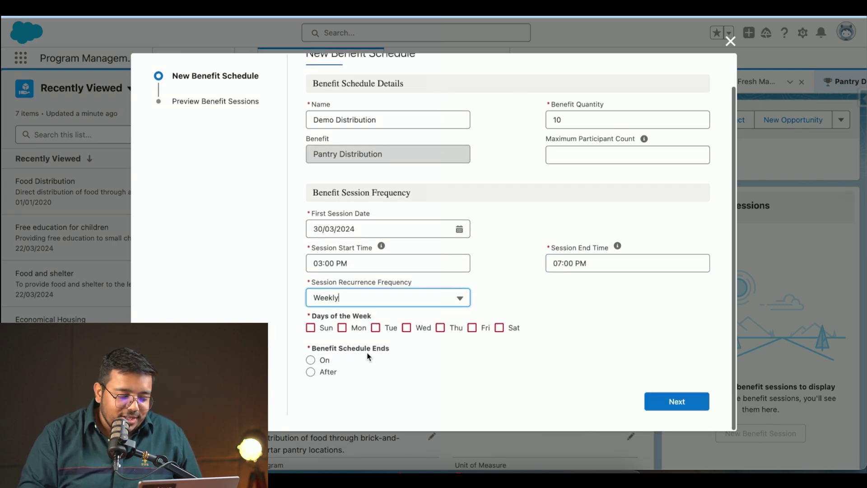
pyautogui.click(502, 331)
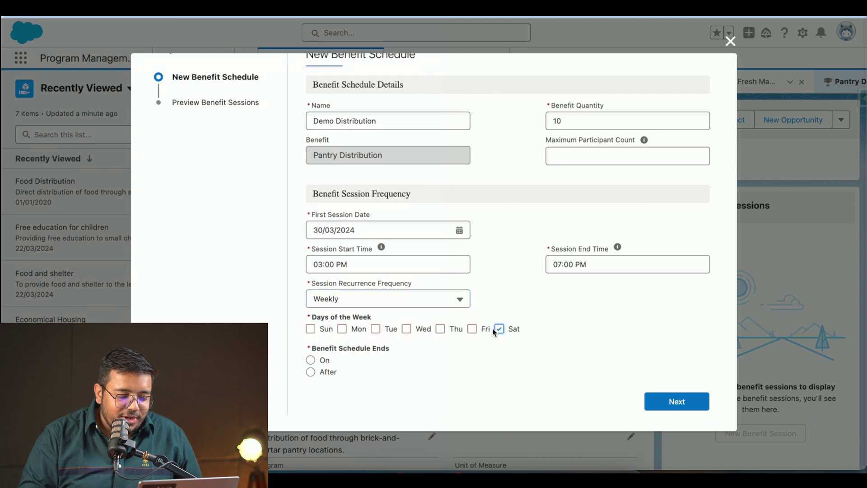
# - Make the benefit schedule end after 30 sessions and proceed to the preview of the benefit sessions
pyautogui.click(320, 370)
pyautogui.click(390, 413)
pyautogui.write('30')
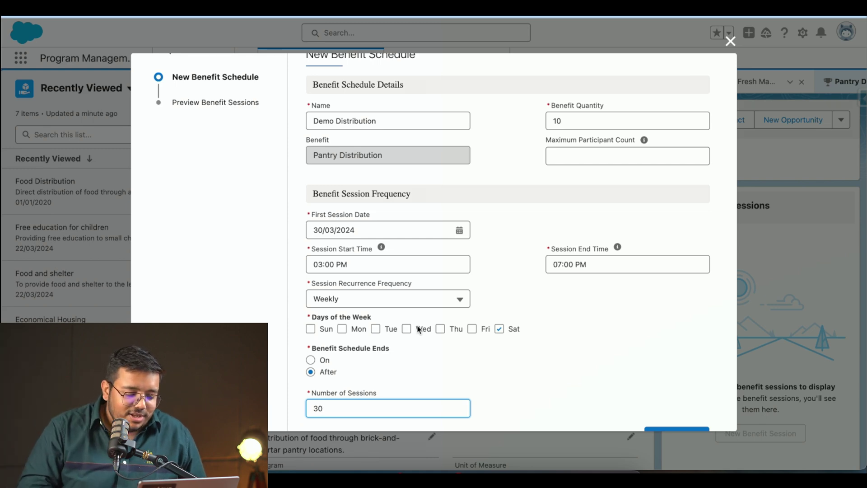
pyautogui.scroll(-2, 542, 361)
pyautogui.click(676, 404)
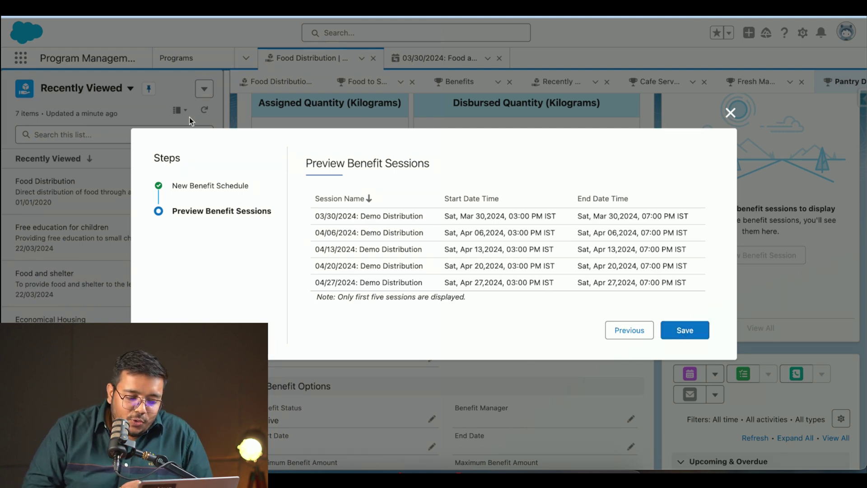
# - Save the Demo Distribution benefit schedule and check the upcoming sessions on the Food Distribution program
pyautogui.click(687, 329)
pyautogui.press('super+r')
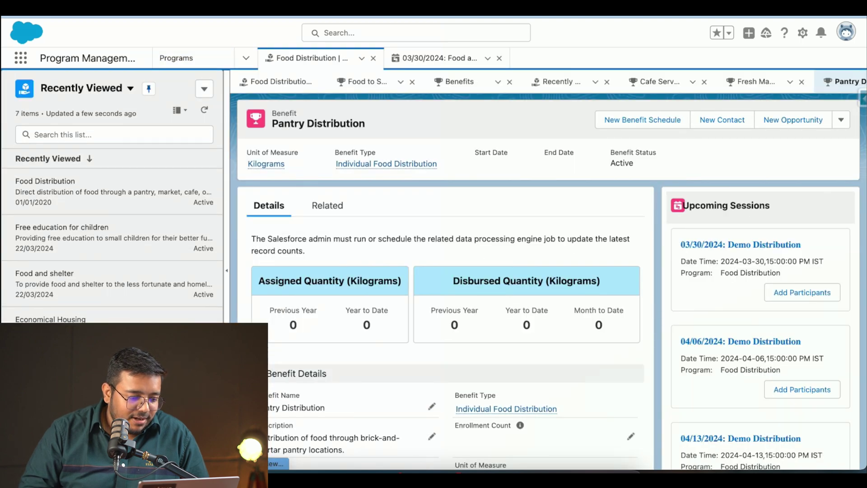
pyautogui.click(265, 82)
pyautogui.scroll(-10, 677, 241)
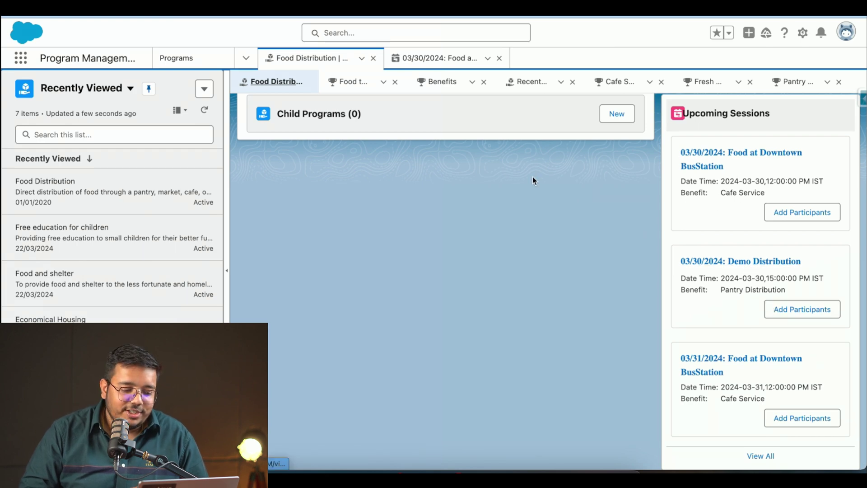
pyautogui.scroll(8, 532, 177)
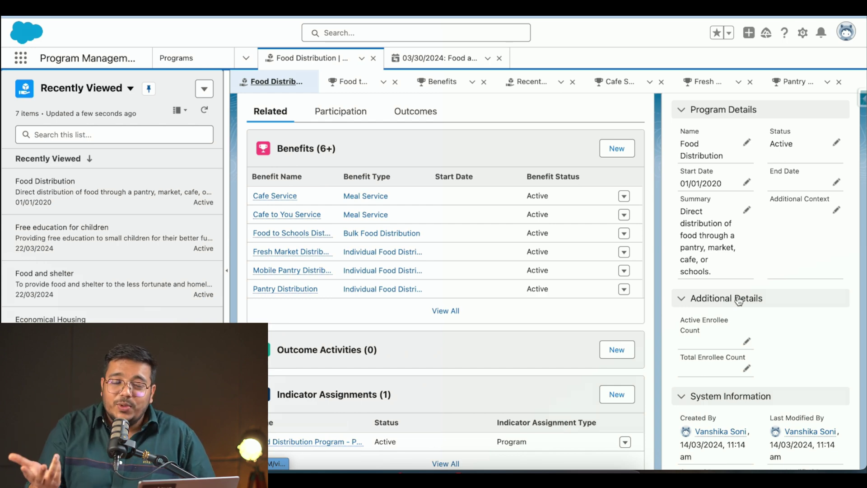
# - Review the Food Distribution program's referrals, enrollments and case programs, and return to its related benefits
pyautogui.click(340, 111)
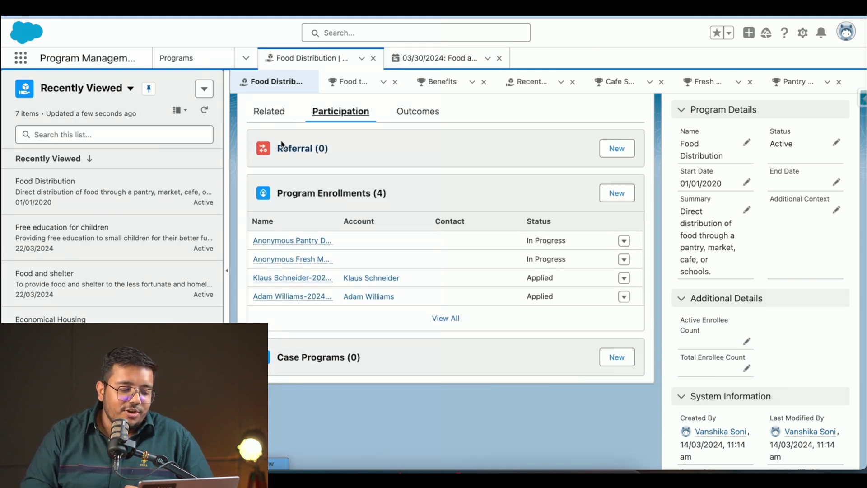
pyautogui.click(277, 111)
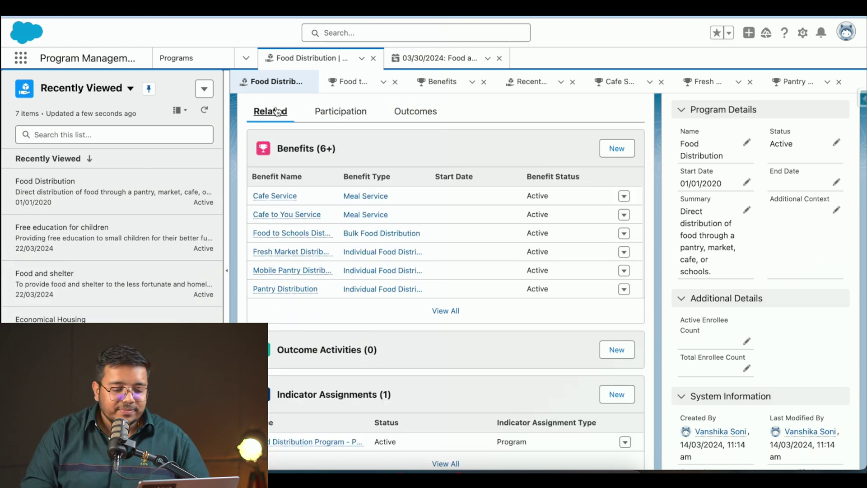
pyautogui.scroll(3, 351, 170)
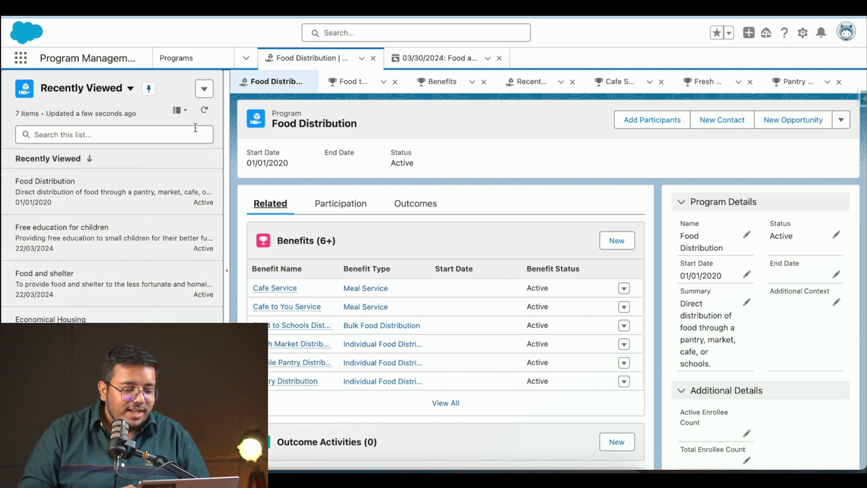
# - Switch to the Case Management app and open the nutrition counseling and food delivery case
pyautogui.click(21, 58)
pyautogui.write('case')
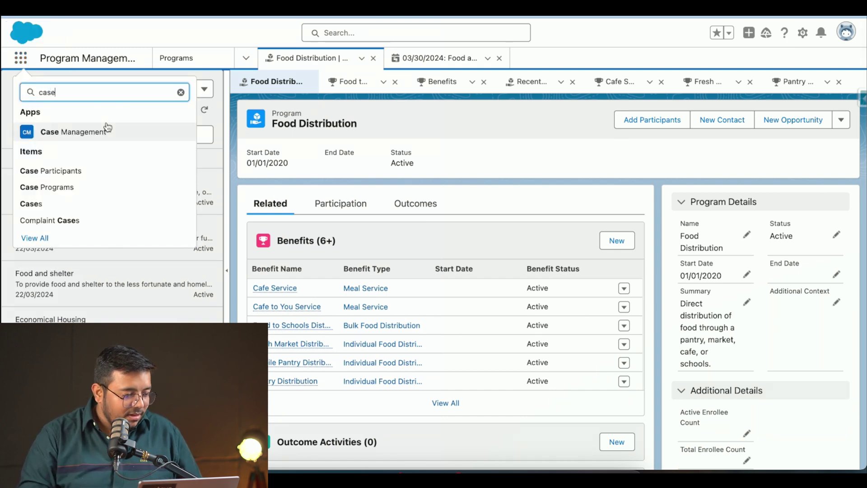
pyautogui.click(92, 131)
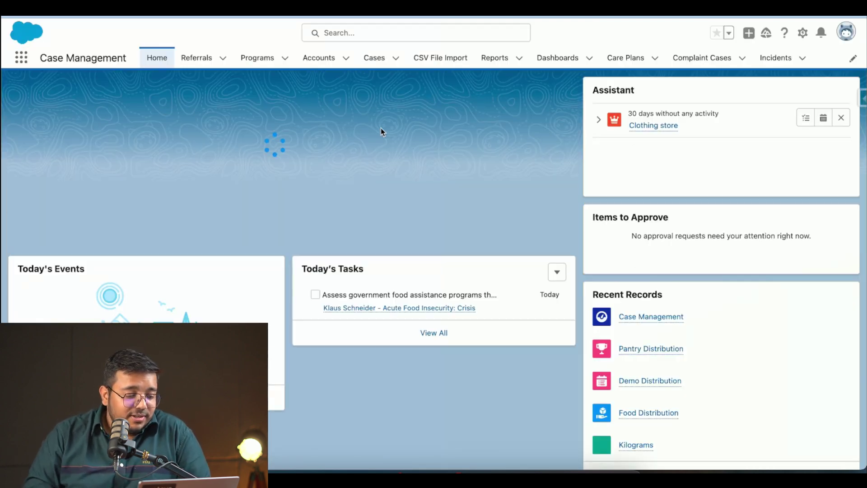
pyautogui.click(374, 63)
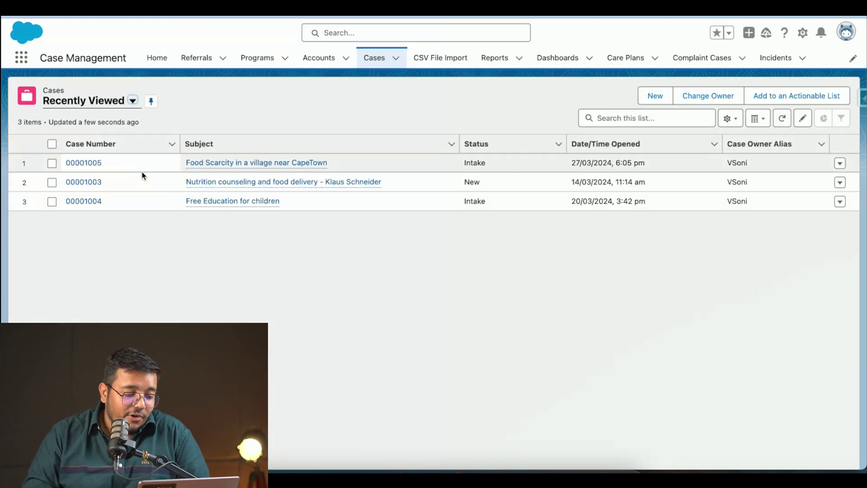
pyautogui.click(86, 182)
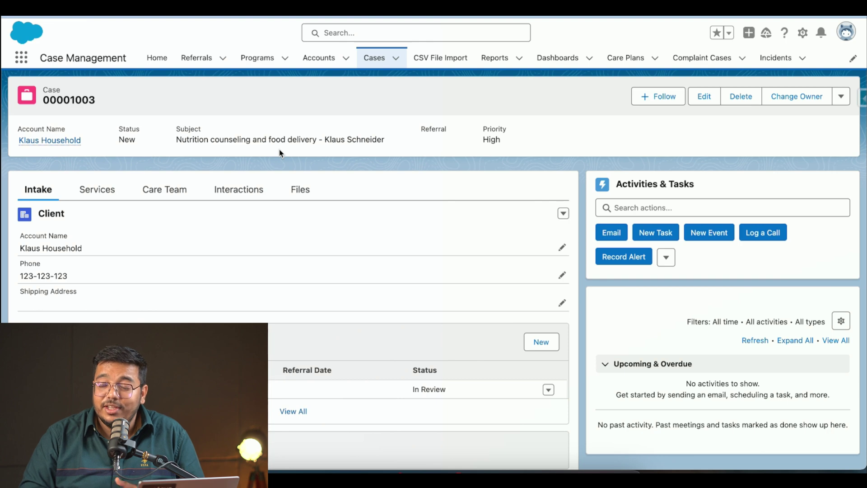
# - Review the case's care team and services, and open its Acute Food Insecurity: Crisis care plan
pyautogui.click(155, 190)
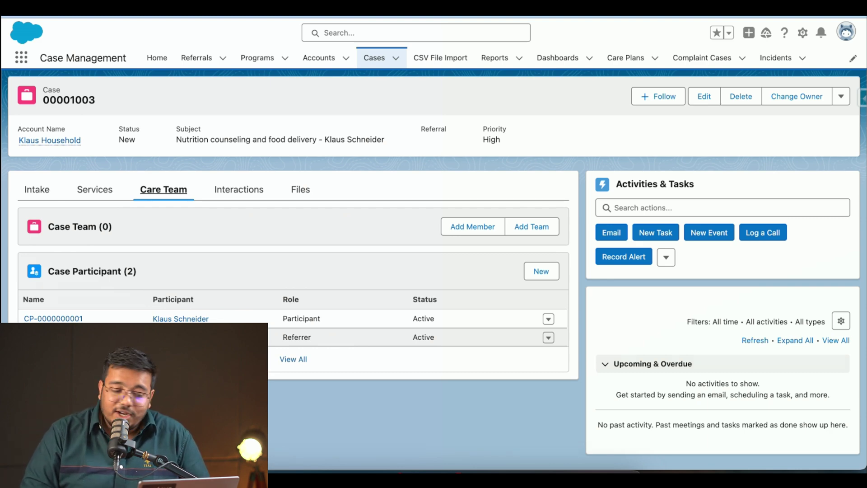
pyautogui.click(97, 190)
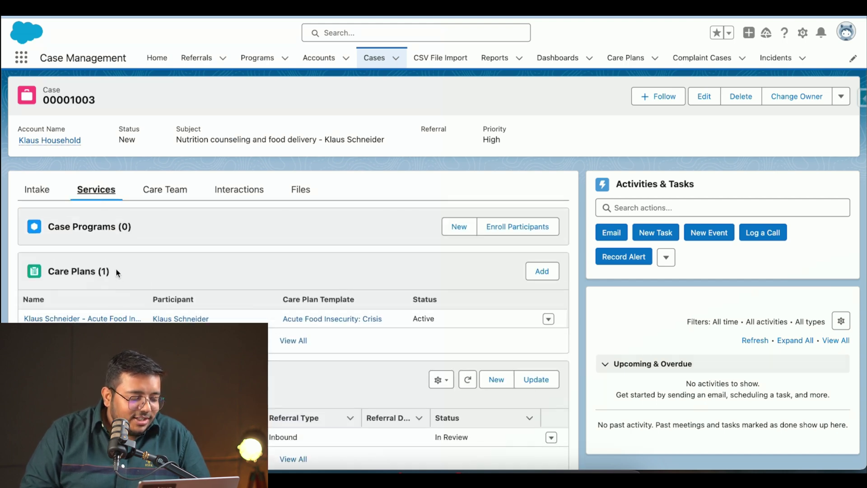
pyautogui.moveTo(105, 319)
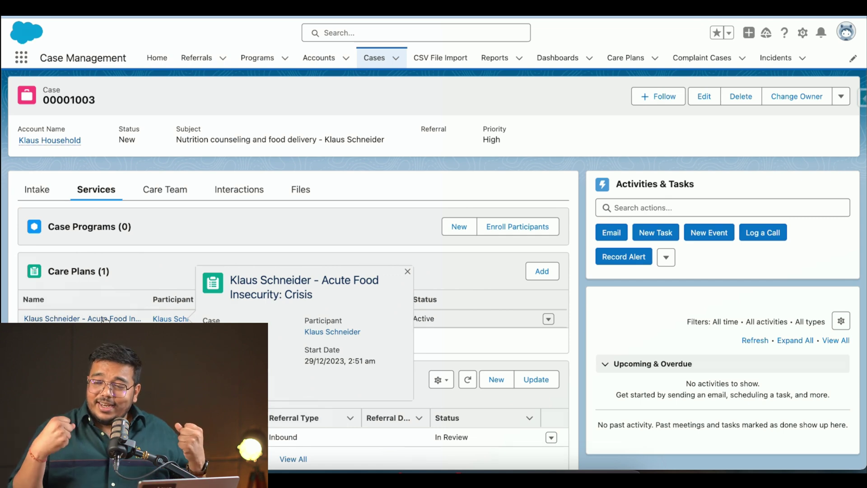
pyautogui.click(105, 319)
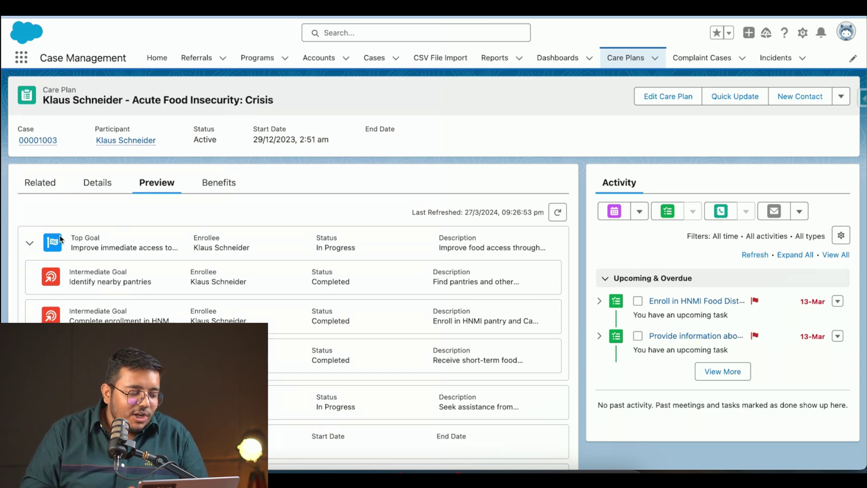
# - Collapse the food access and government food assistance goals in the care plan preview after viewing their intermediate goals
pyautogui.click(29, 243)
pyautogui.click(29, 282)
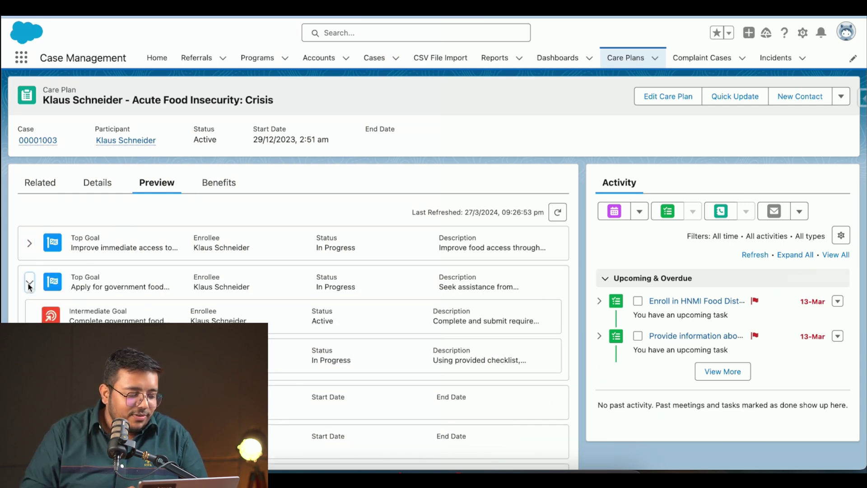
pyautogui.click(28, 284)
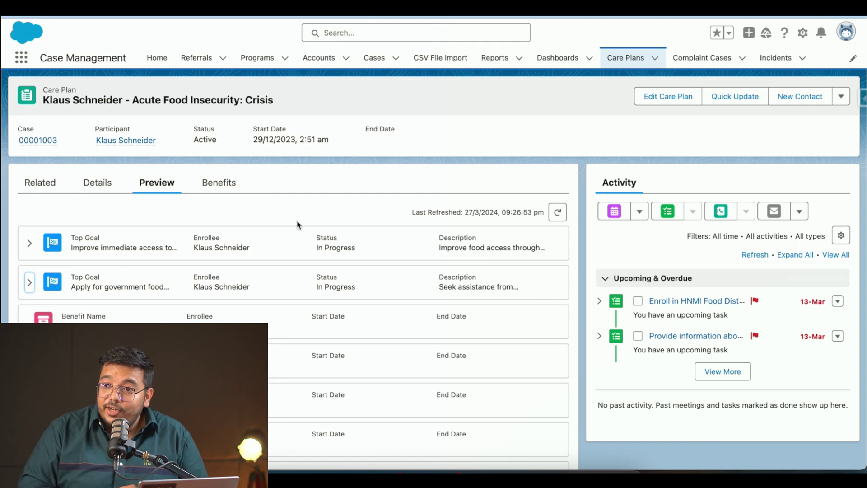
pyautogui.scroll(-1, 87, 232)
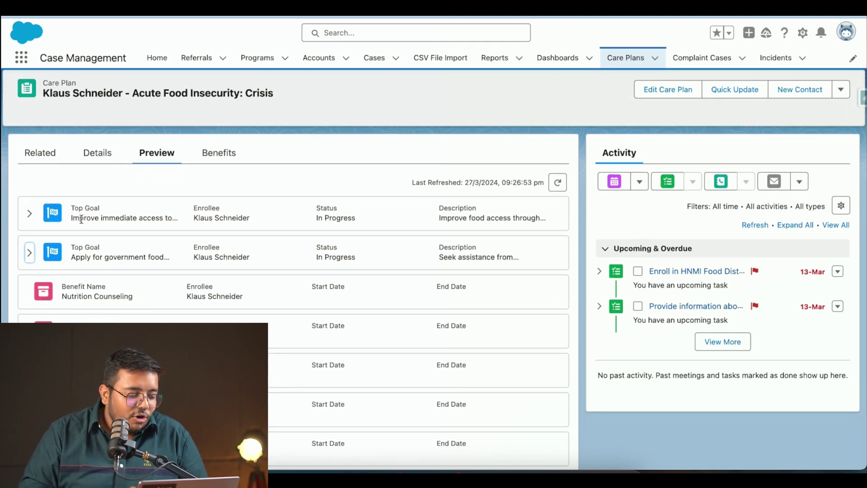
# - Examine the care plan's goal assignments, benefit assignments and details, and expand the food access goal in the preview
pyautogui.click(41, 154)
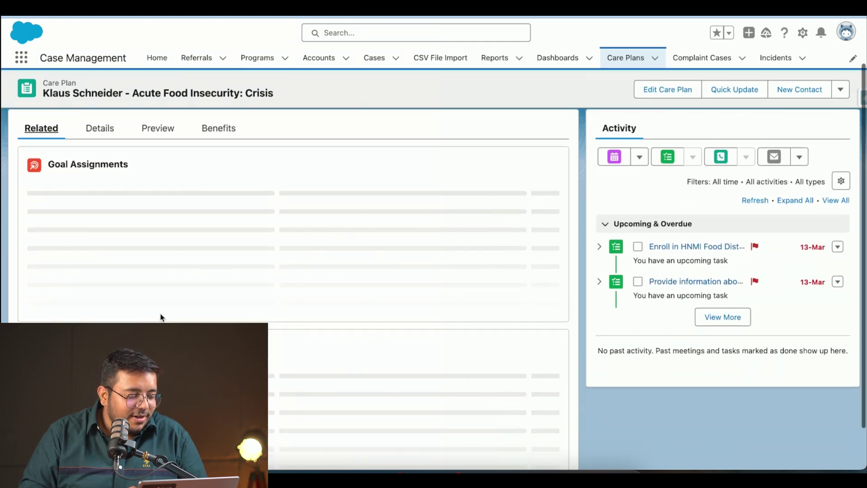
pyautogui.scroll(-2, 139, 253)
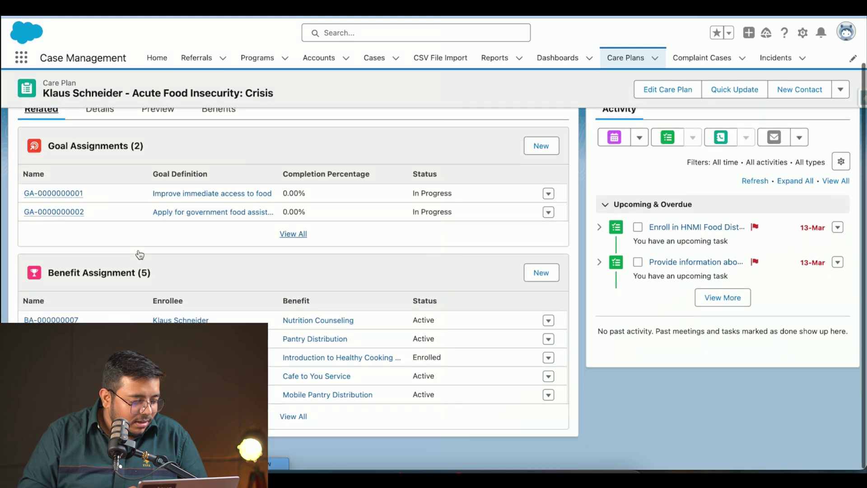
pyautogui.scroll(2, 141, 241)
pyautogui.click(99, 173)
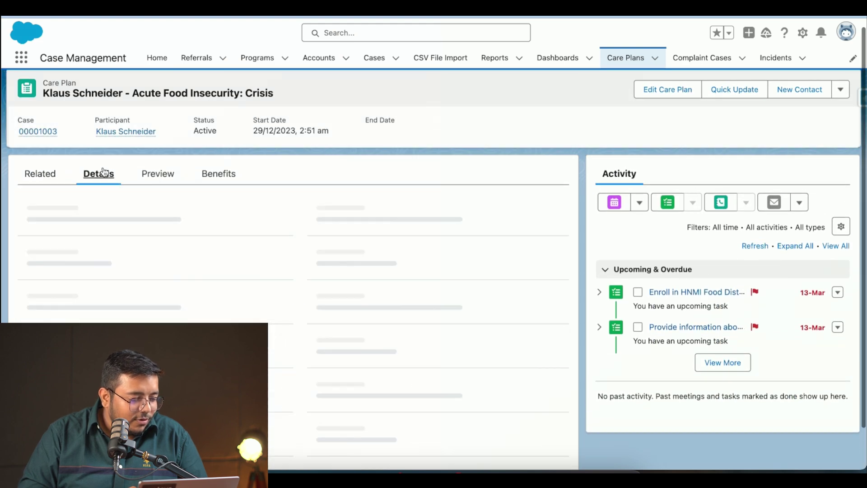
pyautogui.click(164, 182)
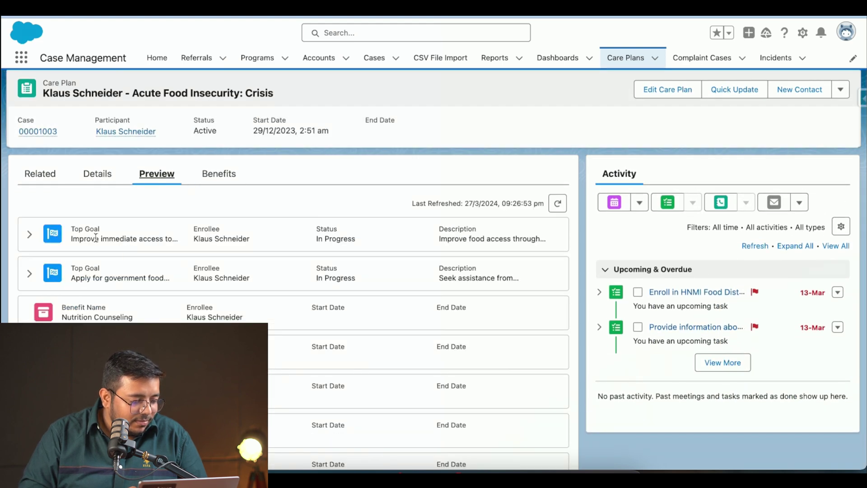
pyautogui.click(29, 234)
pyautogui.click(41, 174)
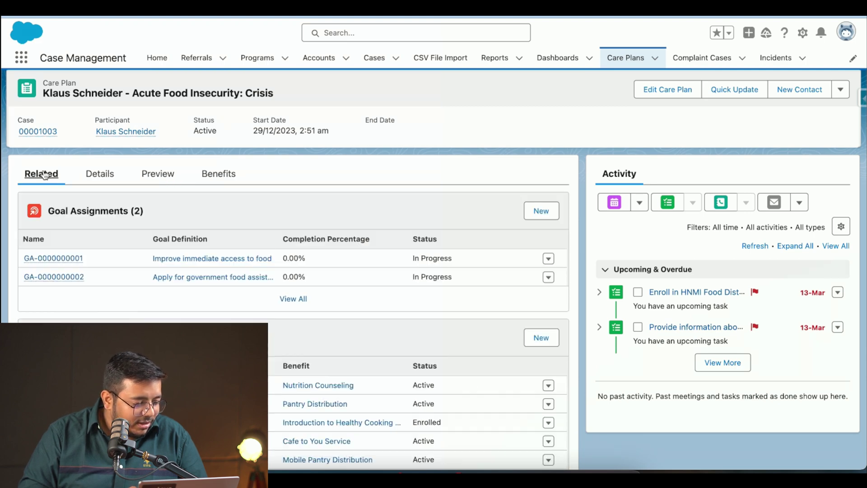
pyautogui.scroll(-1, 205, 229)
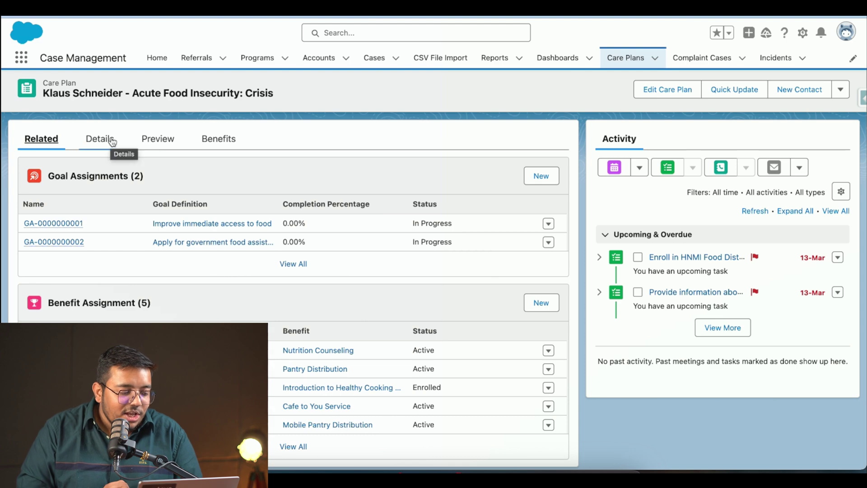
# - Examine the intermediate goals under both top goals and the benefits listed in the care plan preview
pyautogui.click(151, 145)
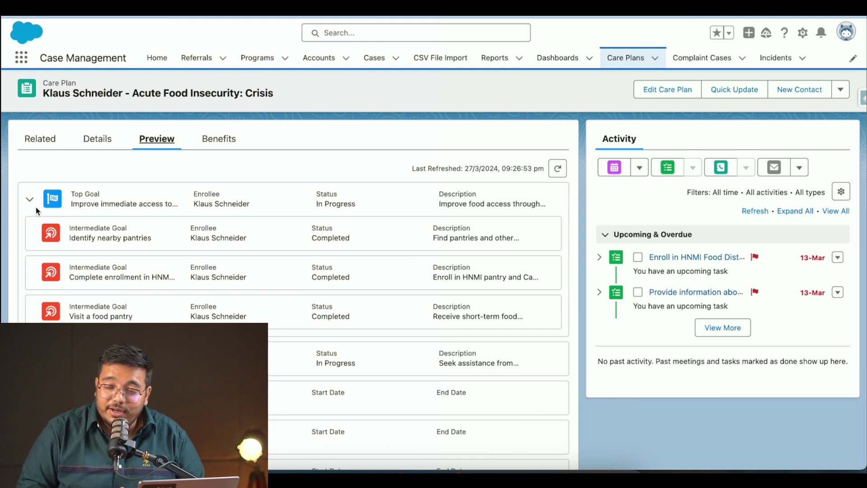
pyautogui.scroll(-2, 32, 209)
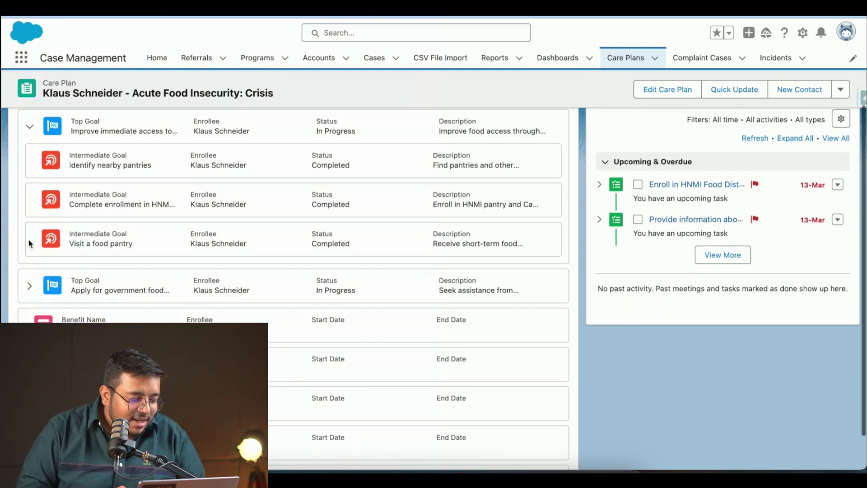
pyautogui.click(30, 284)
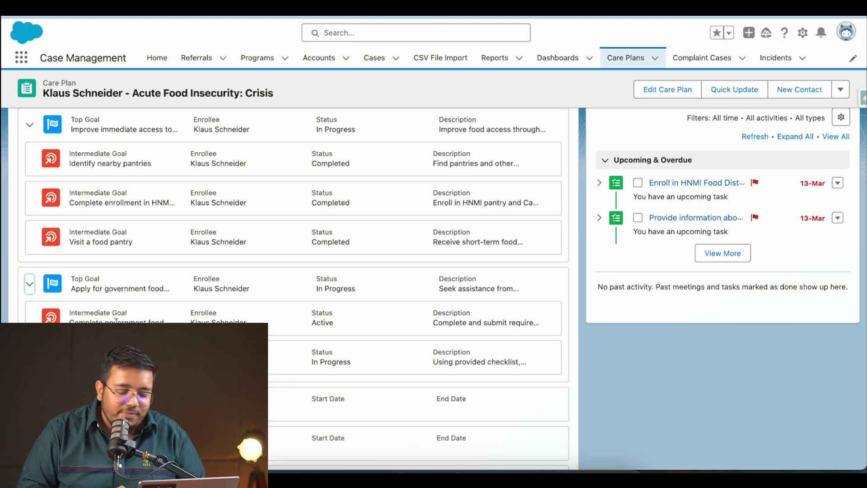
pyautogui.click(29, 284)
pyautogui.scroll(-1, 107, 285)
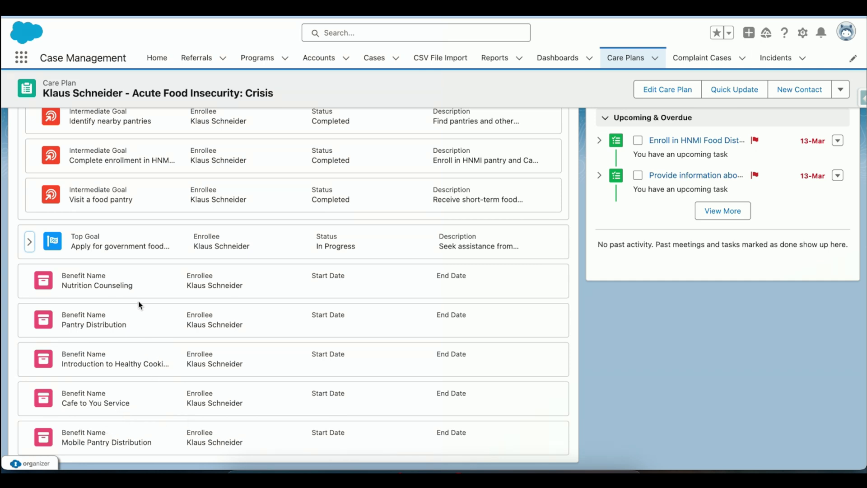
pyautogui.scroll(4, 138, 301)
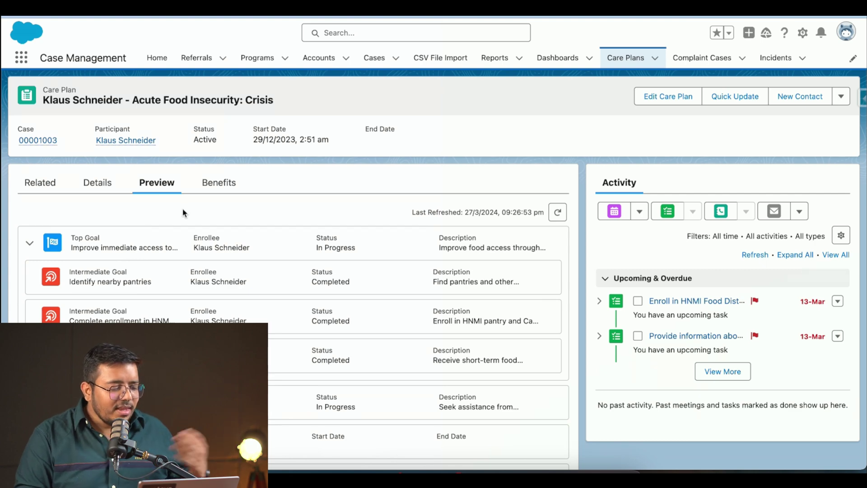
# - Check the planned and delivered disbursed benefits for Nutrition Counseling in the care plan
pyautogui.click(222, 187)
pyautogui.scroll(-3, 293, 280)
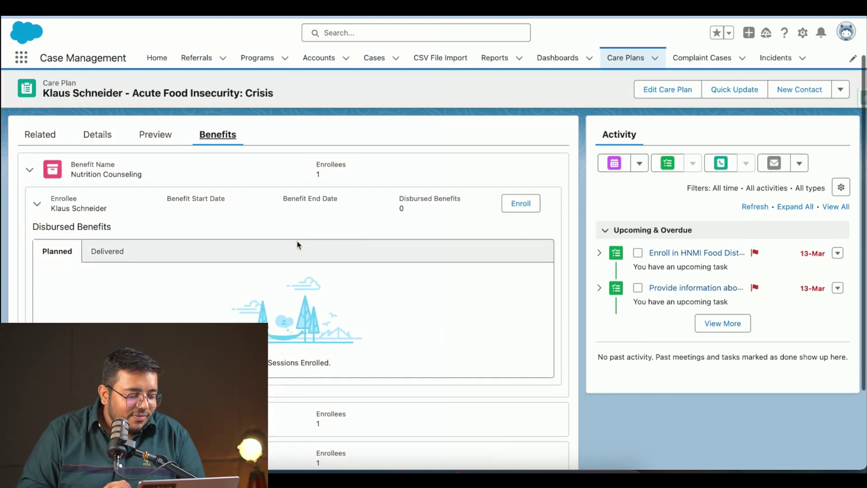
pyautogui.scroll(-2, 288, 306)
pyautogui.scroll(4, 284, 321)
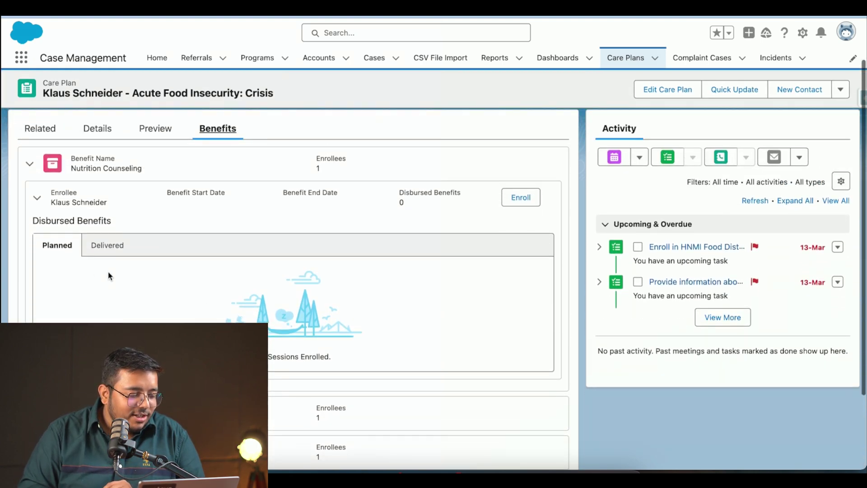
pyautogui.click(106, 251)
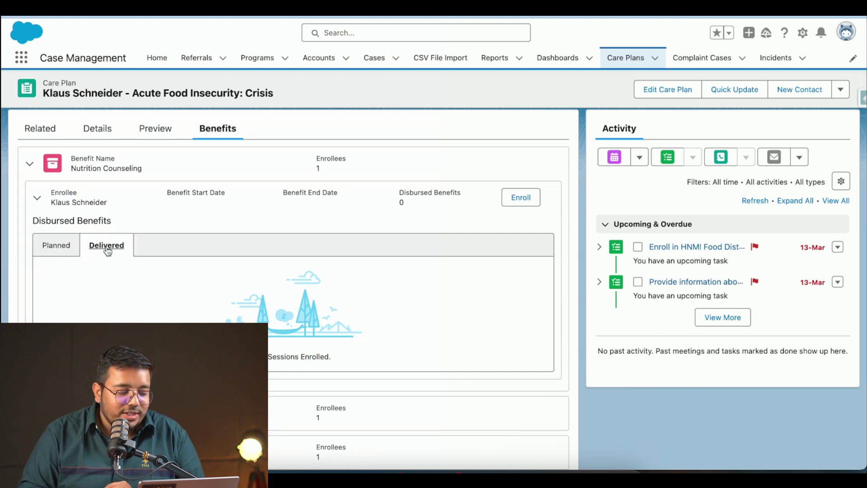
pyautogui.click(62, 251)
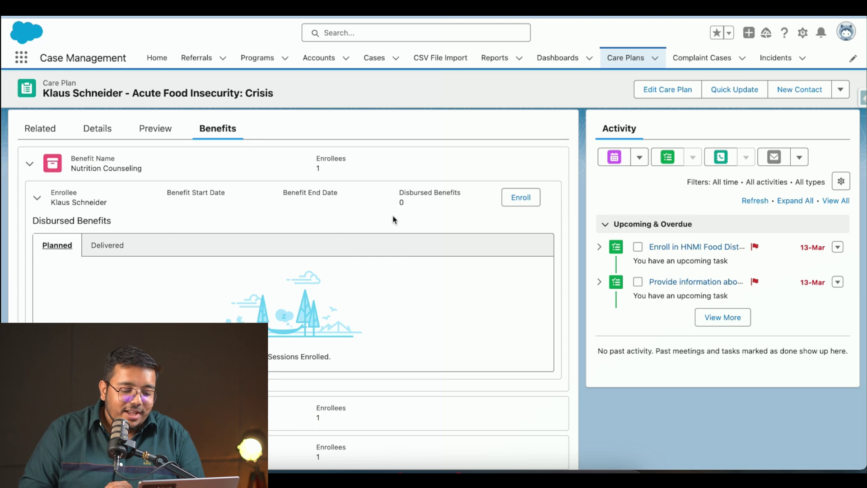
# - Return to the care plan's goal preview and open Quick Update
pyautogui.click(151, 134)
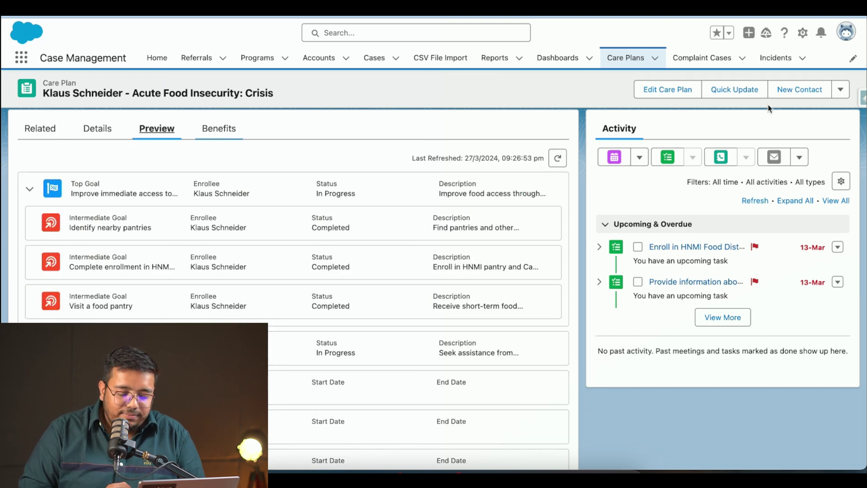
pyautogui.click(747, 92)
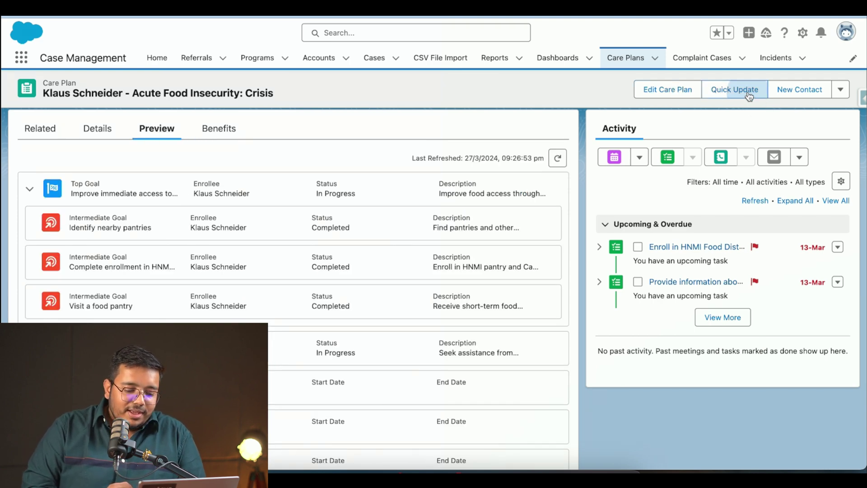
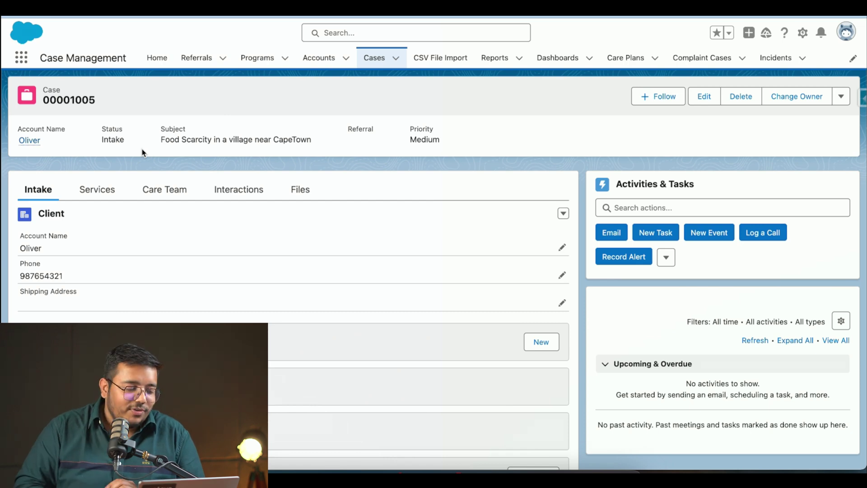
# - Start a care plan for the case named Demo care plan, with start date 28-Mar-2024 and status Active
pyautogui.click(96, 191)
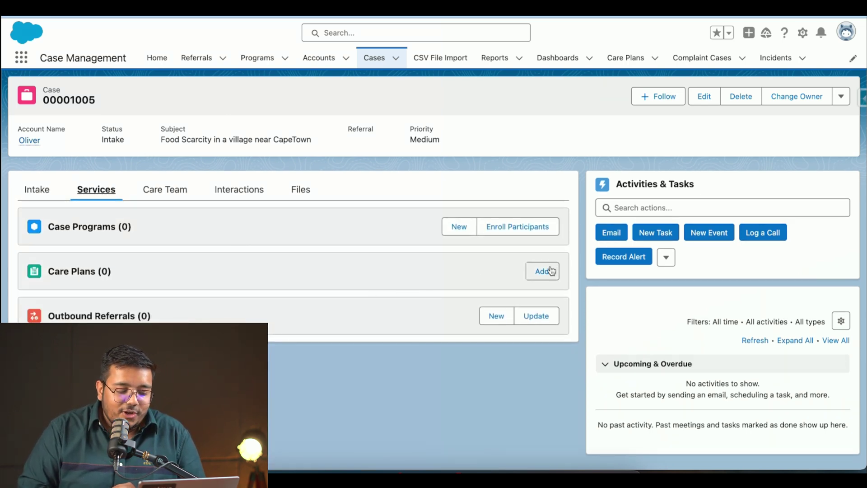
pyautogui.click(550, 270)
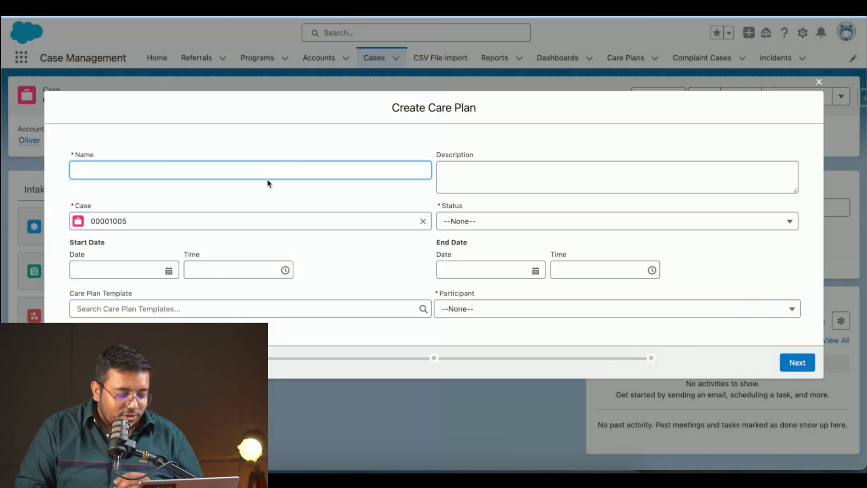
pyautogui.write('Demo care plan')
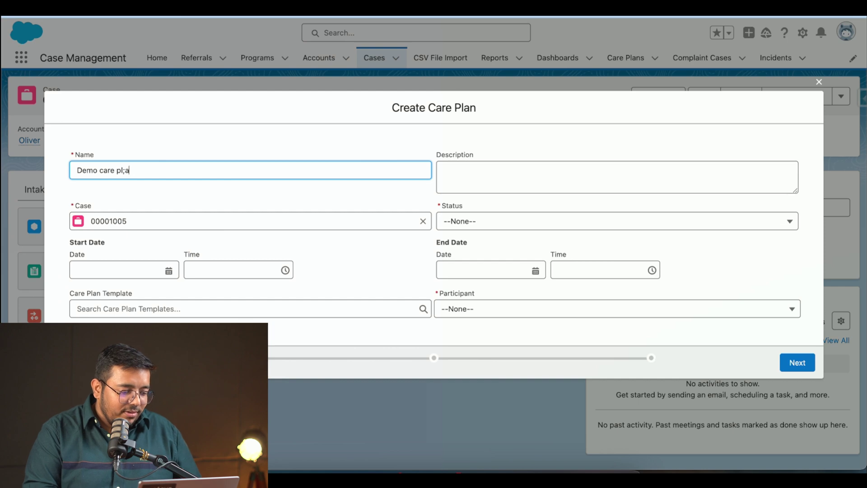
pyautogui.click(158, 266)
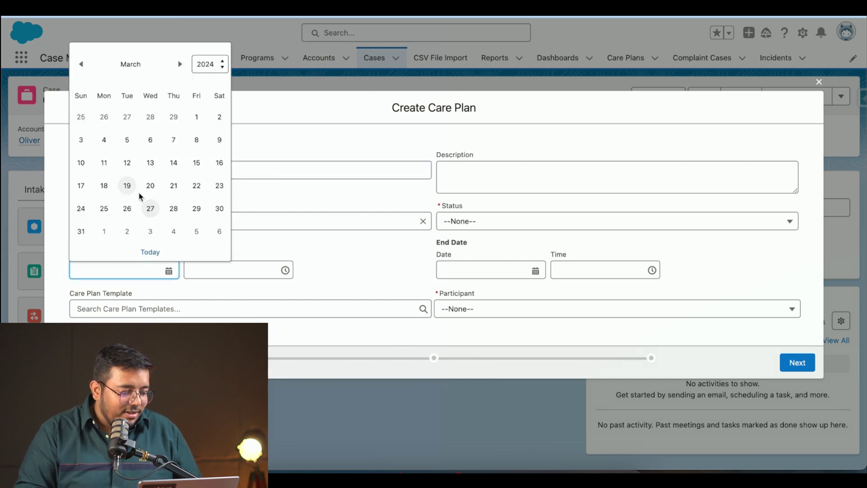
pyautogui.click(173, 207)
pyautogui.click(459, 223)
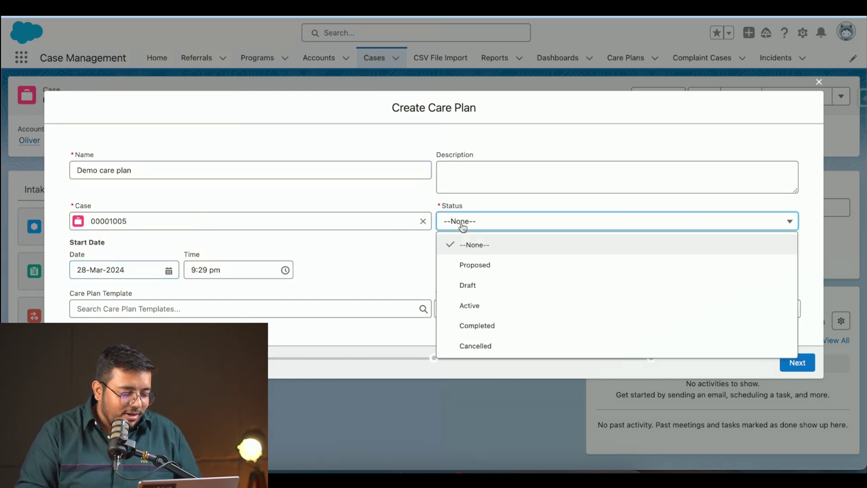
pyautogui.click(470, 303)
# - Apply the Acute Food Insecurity: Crisis template, choose the case's client as participant, and continue to the goal and benefit selection
pyautogui.click(306, 307)
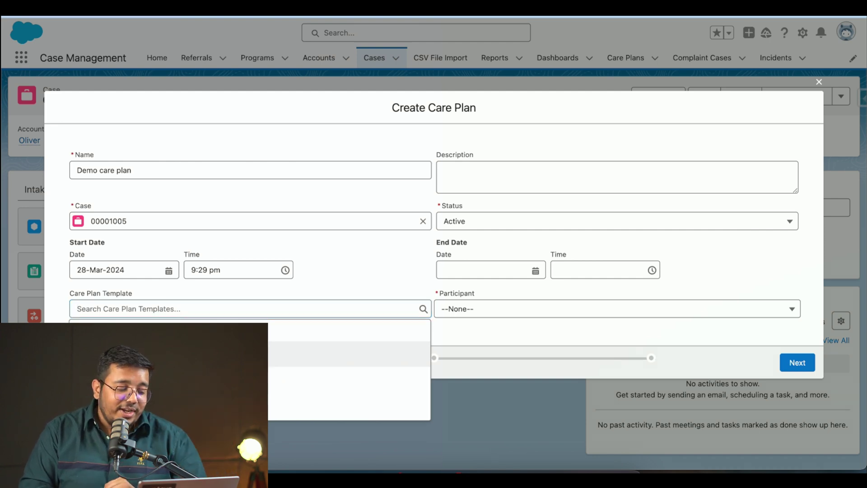
pyautogui.click(253, 354)
pyautogui.click(522, 312)
pyautogui.click(492, 353)
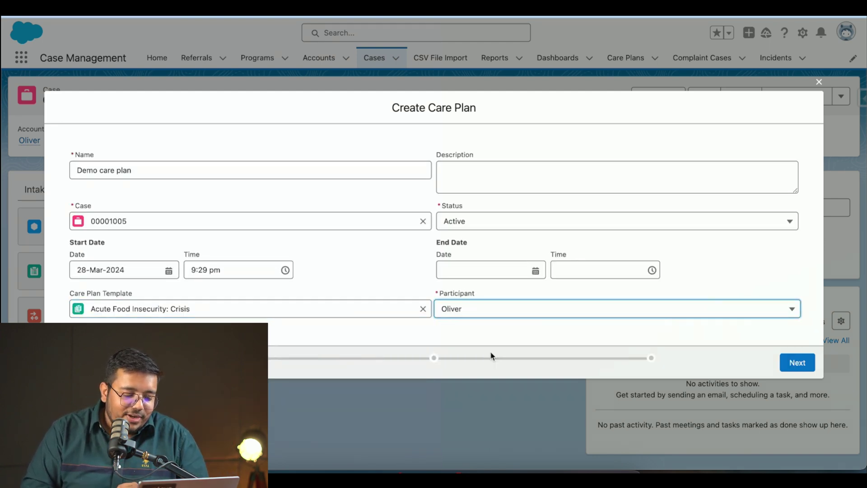
pyautogui.click(796, 364)
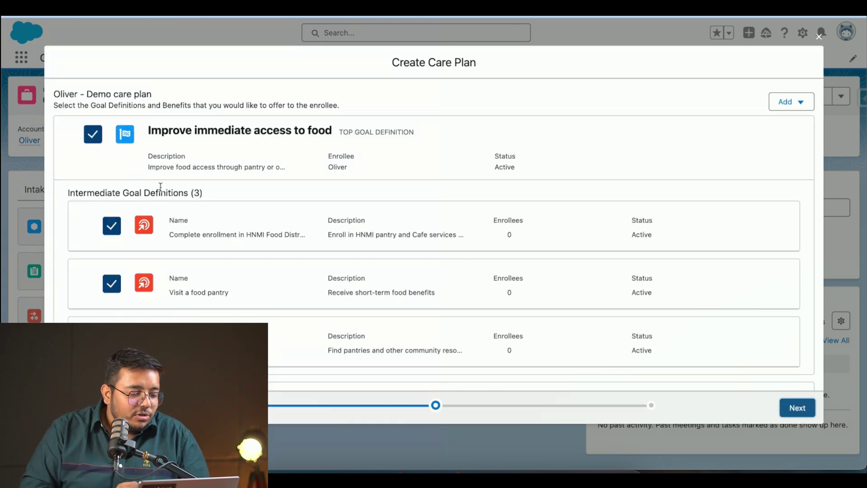
# - Exclude the Visit a food pantry intermediate goal and the Cafe Service and Cafe to You Service benefits from the care plan
pyautogui.scroll(-1, 183, 208)
pyautogui.scroll(1, 183, 208)
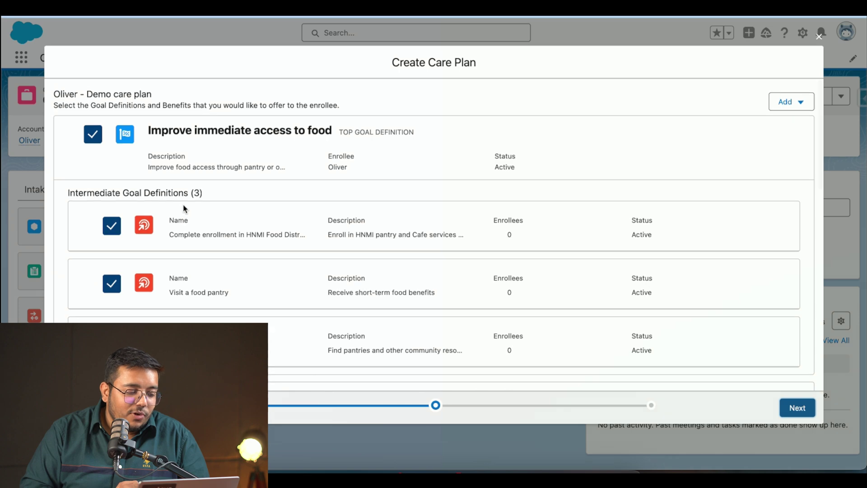
pyautogui.scroll(-4, 183, 208)
pyautogui.click(112, 165)
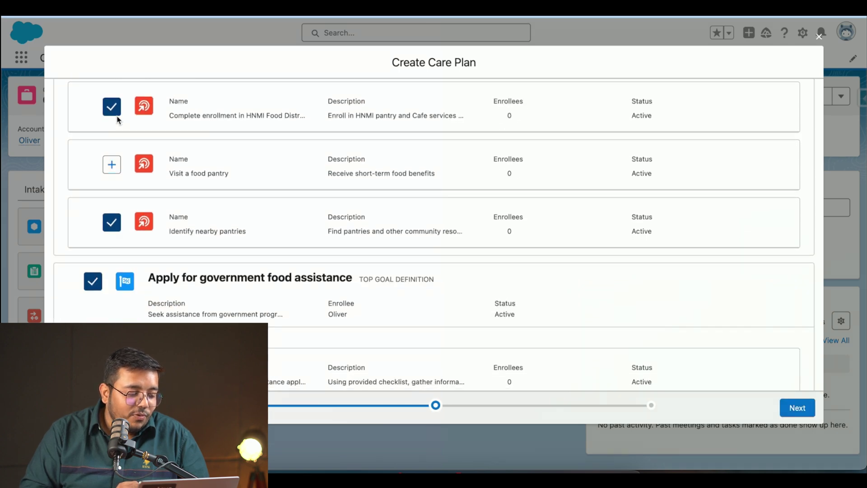
pyautogui.scroll(-3, 117, 226)
pyautogui.scroll(-5, 117, 234)
pyautogui.click(91, 195)
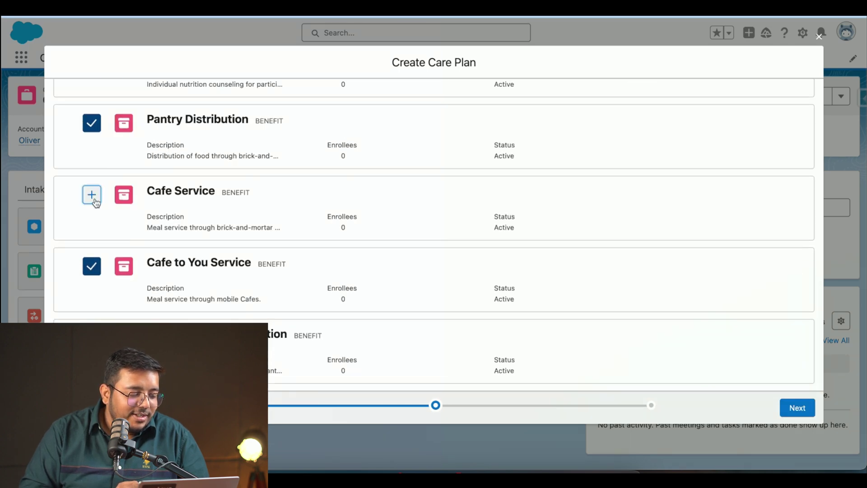
pyautogui.click(92, 267)
# - Try adding another benefit to the care plan, and leave the creation dialog without saving the goal and benefit selections
pyautogui.scroll(10, 454, 209)
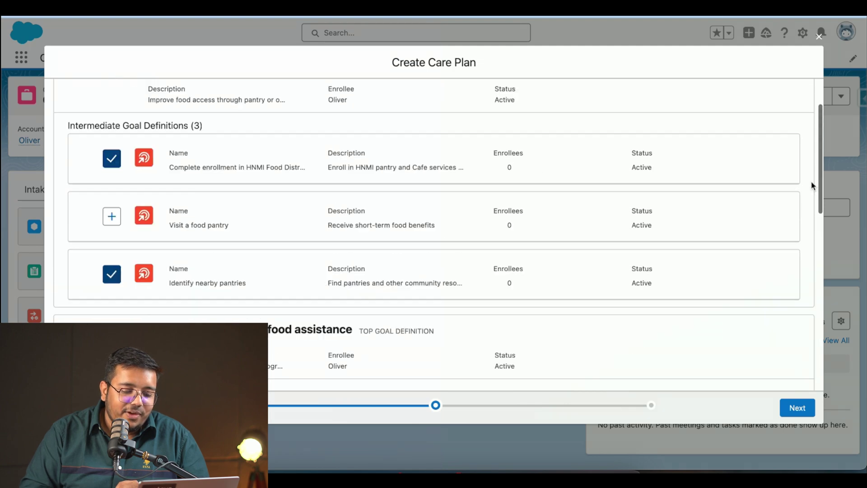
pyautogui.scroll(1, 786, 135)
pyautogui.click(791, 100)
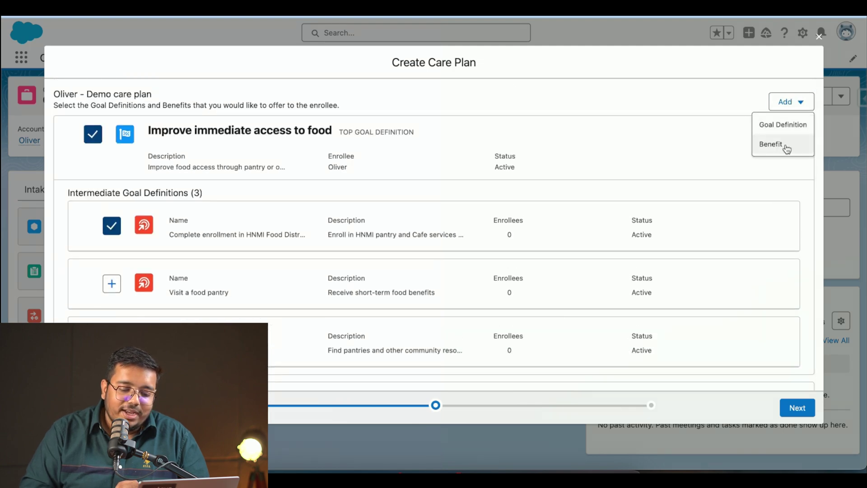
pyautogui.click(785, 145)
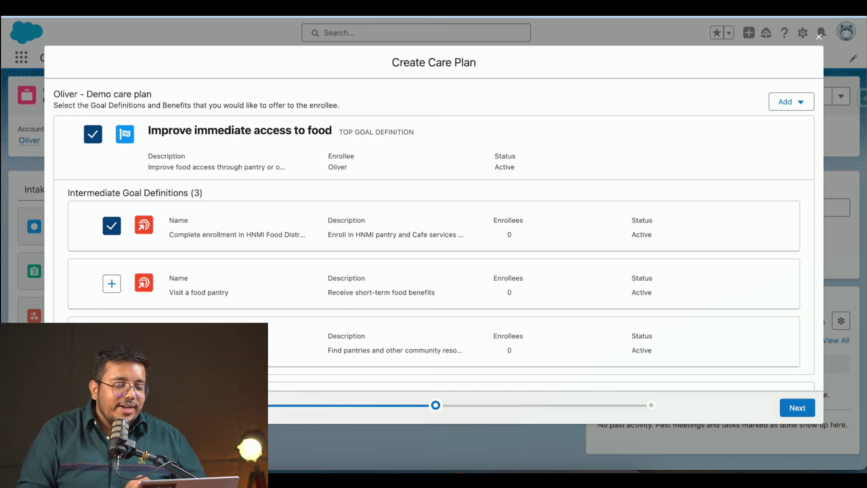
pyautogui.click(819, 37)
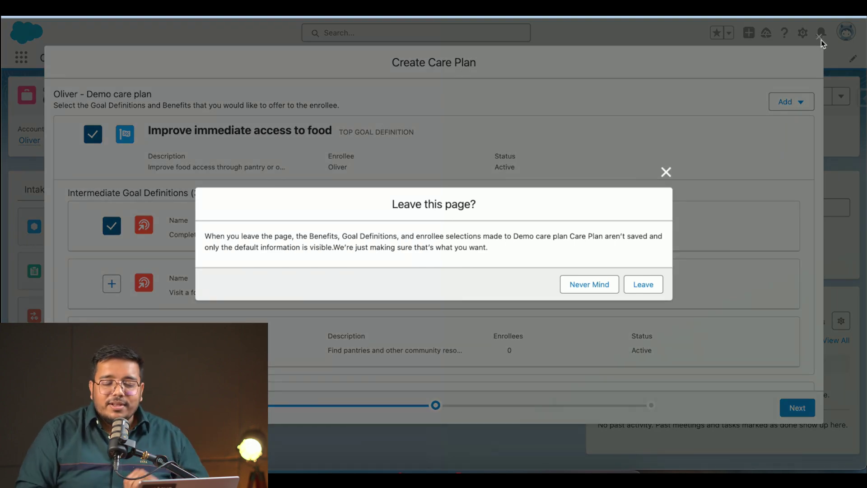
pyautogui.click(643, 285)
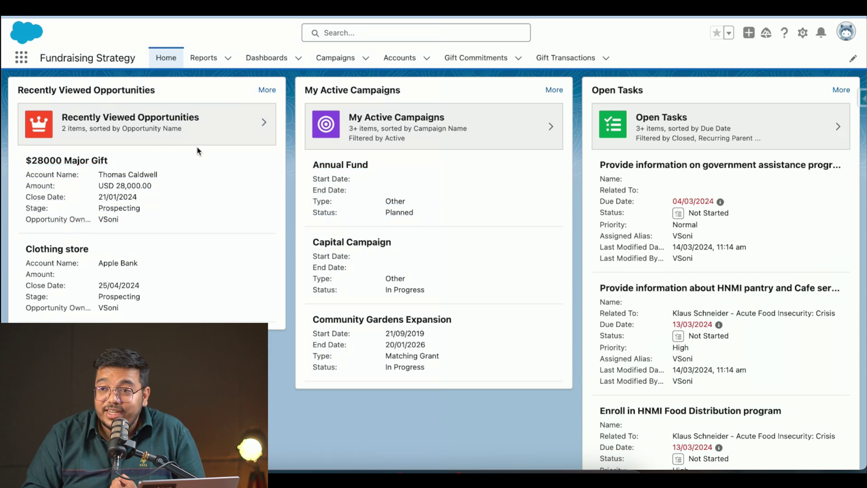
# - Open the Feeding Atlanta campaign and examine its planning details, campaign statistics and outreach source codes
pyautogui.click(335, 58)
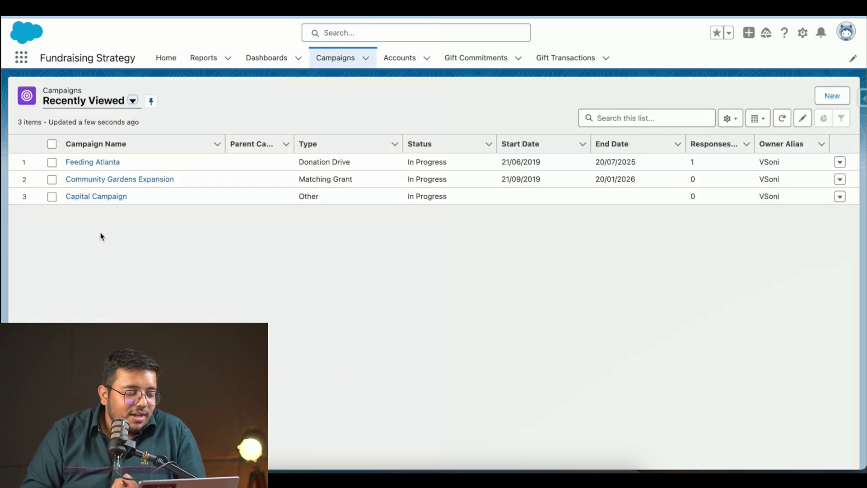
pyautogui.click(108, 162)
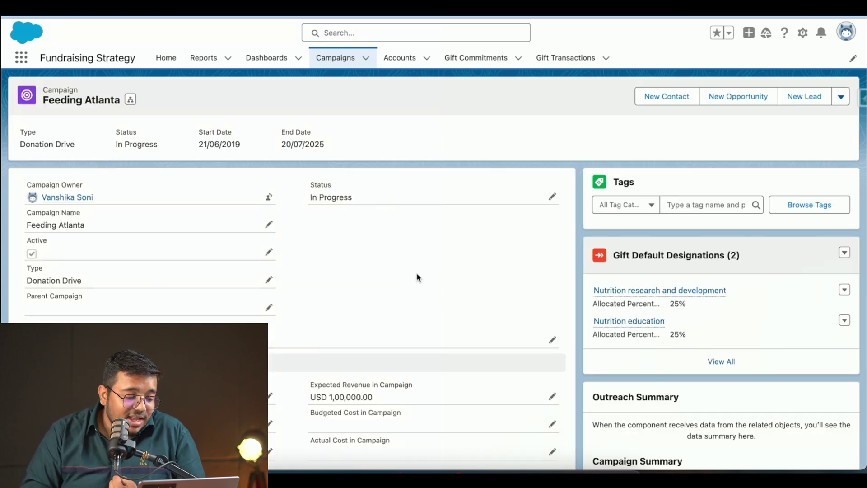
pyautogui.scroll(-5, 415, 276)
pyautogui.scroll(-5, 416, 277)
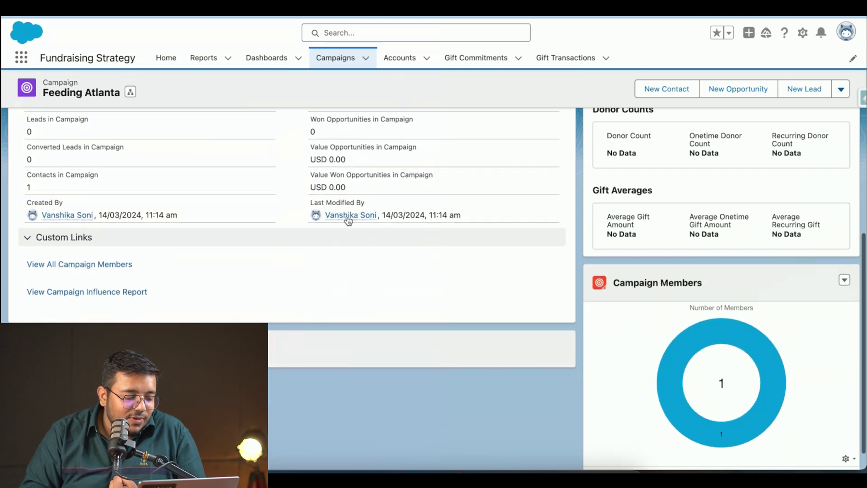
pyautogui.scroll(4, 354, 193)
pyautogui.scroll(1, 355, 219)
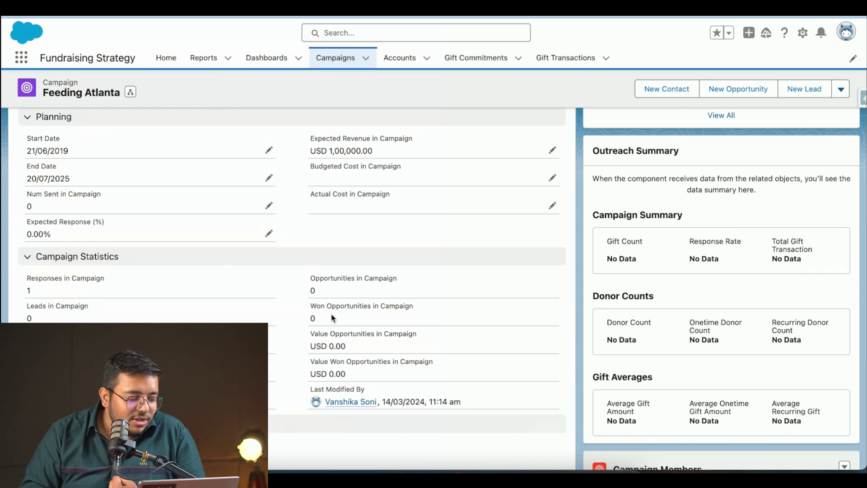
pyautogui.scroll(-2, 332, 318)
pyautogui.scroll(-3, 332, 318)
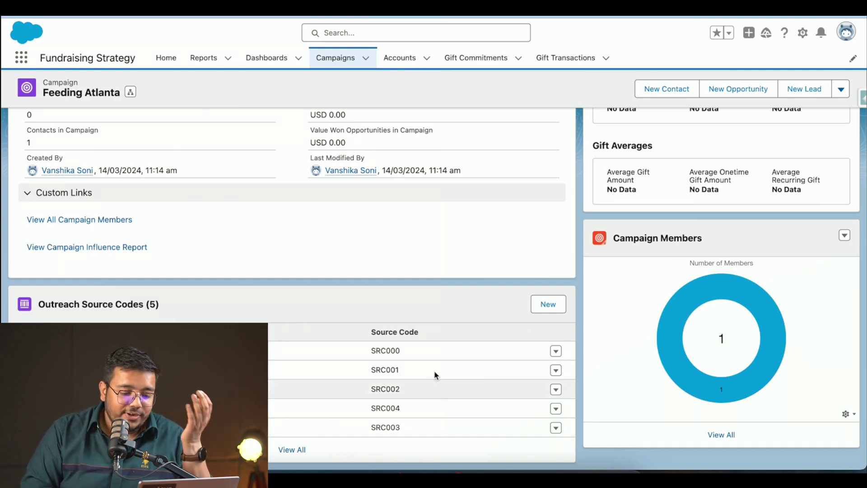
# - Check the gift count, donor count and average gift amount in the Feeding Atlanta campaign's outreach summary
pyautogui.scroll(2, 620, 280)
pyautogui.scroll(4, 621, 279)
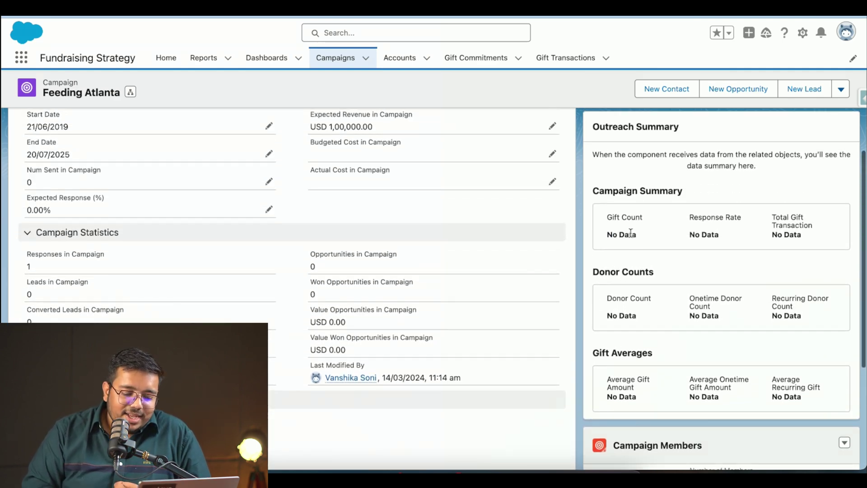
pyautogui.moveTo(606, 234); pyautogui.dragTo(631, 233)
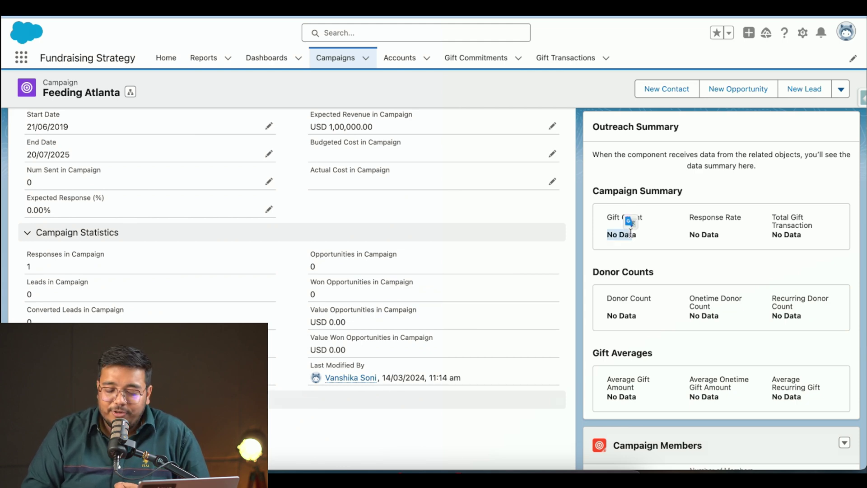
pyautogui.moveTo(637, 316); pyautogui.dragTo(618, 315)
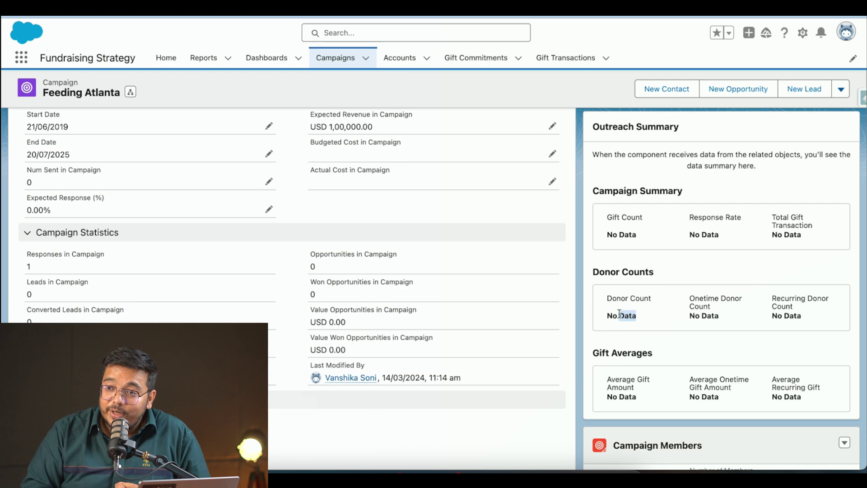
pyautogui.moveTo(639, 397); pyautogui.dragTo(606, 398)
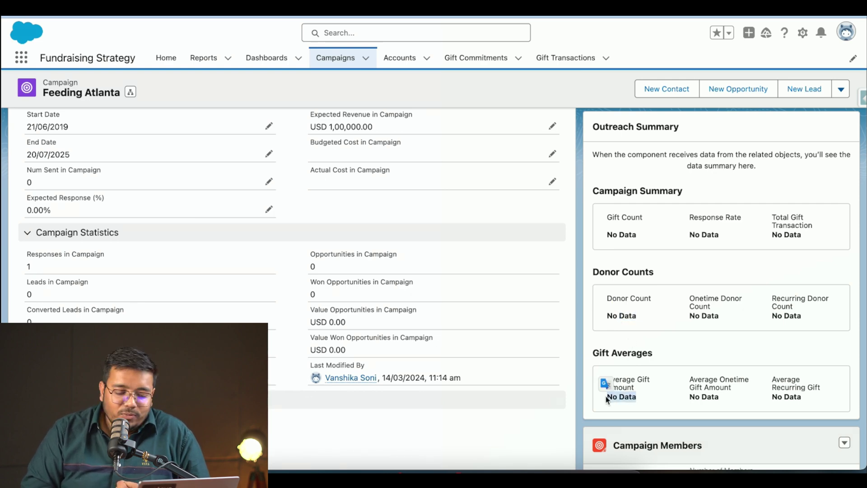
pyautogui.scroll(6, 606, 398)
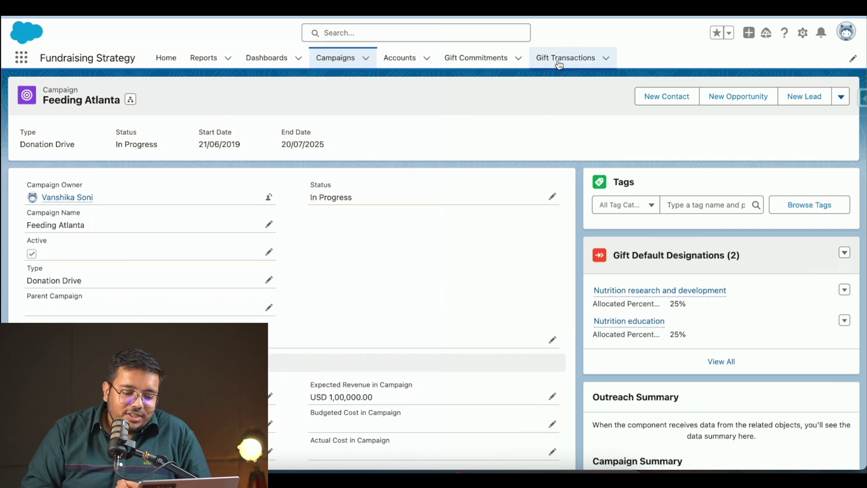
# - Open the household gift transaction completed on 19/03/2024 and view its linked gift commitment
pyautogui.click(558, 65)
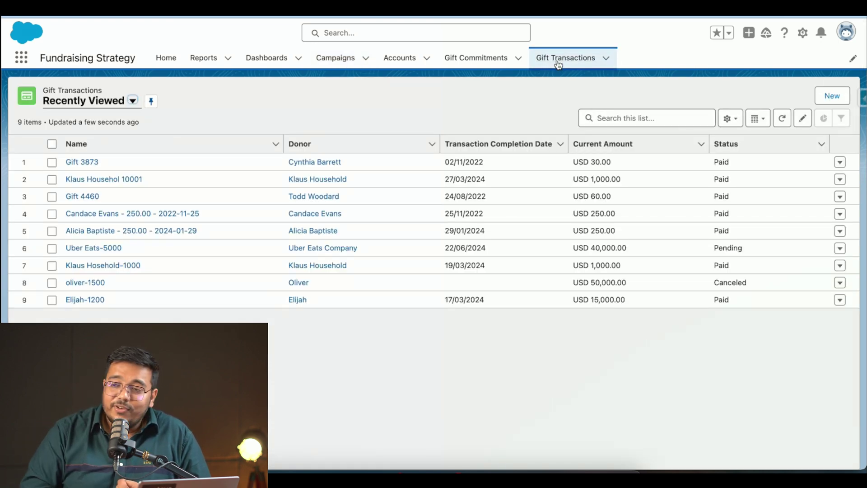
pyautogui.click(103, 267)
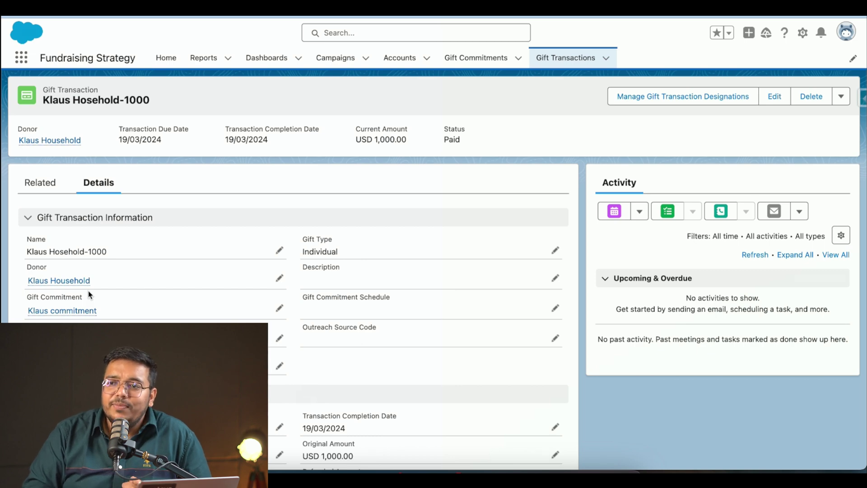
pyautogui.click(61, 312)
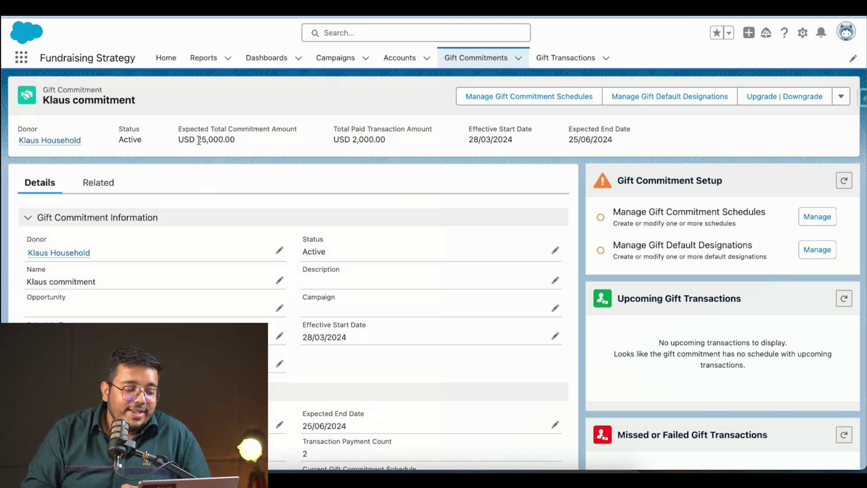
# - Compare the commitment's expected total with its total paid amount, and review its related gift transactions
pyautogui.moveTo(198, 140); pyautogui.dragTo(222, 141)
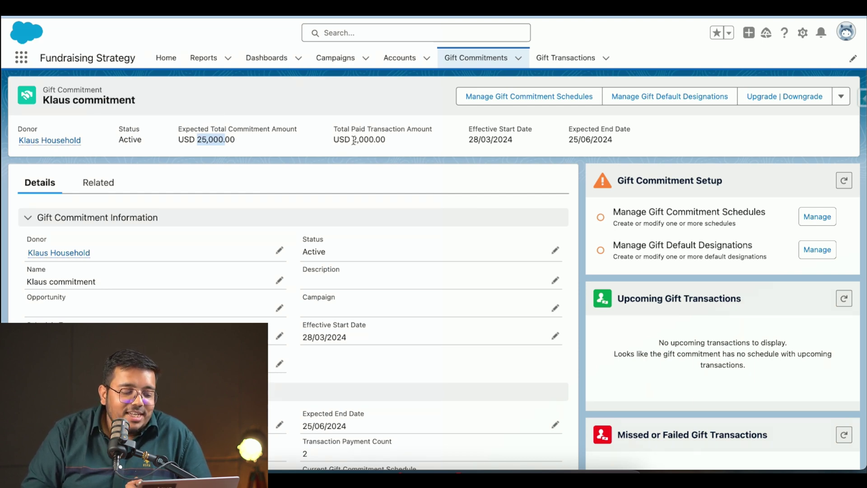
pyautogui.moveTo(354, 140); pyautogui.dragTo(386, 141)
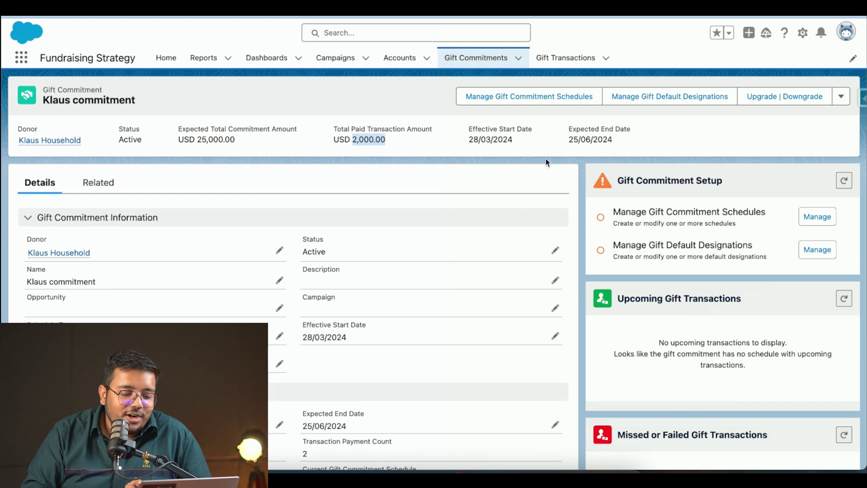
pyautogui.click(104, 184)
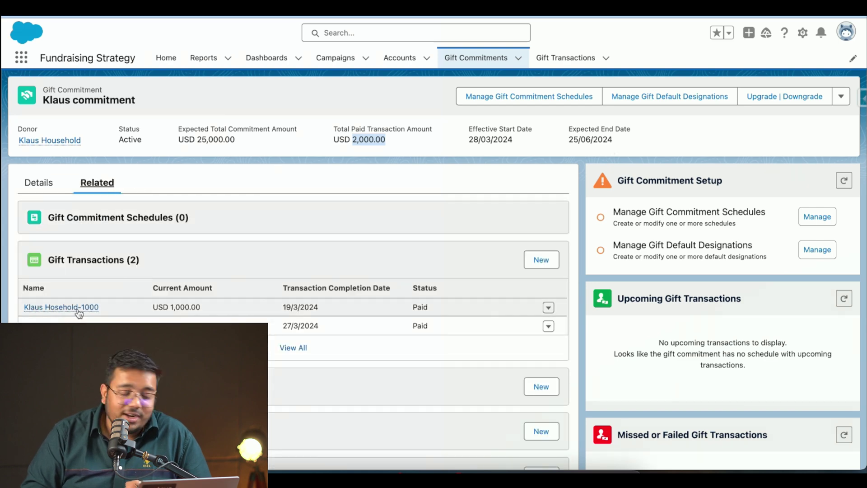
pyautogui.moveTo(77, 312)
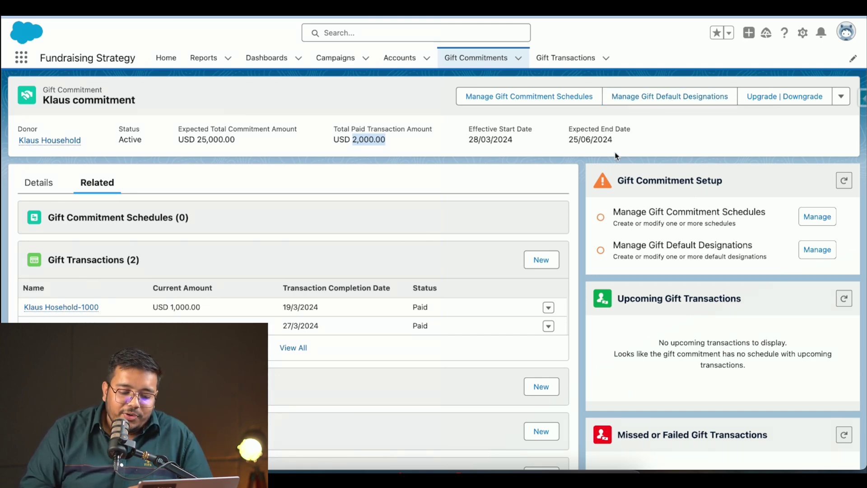
# - Open the Gift 3873 transaction and review how its amount is split across gift designations
pyautogui.click(565, 58)
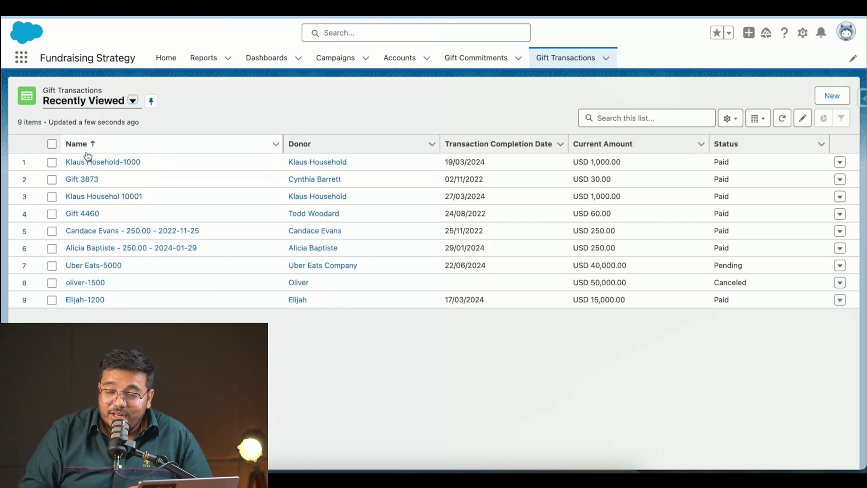
pyautogui.click(82, 180)
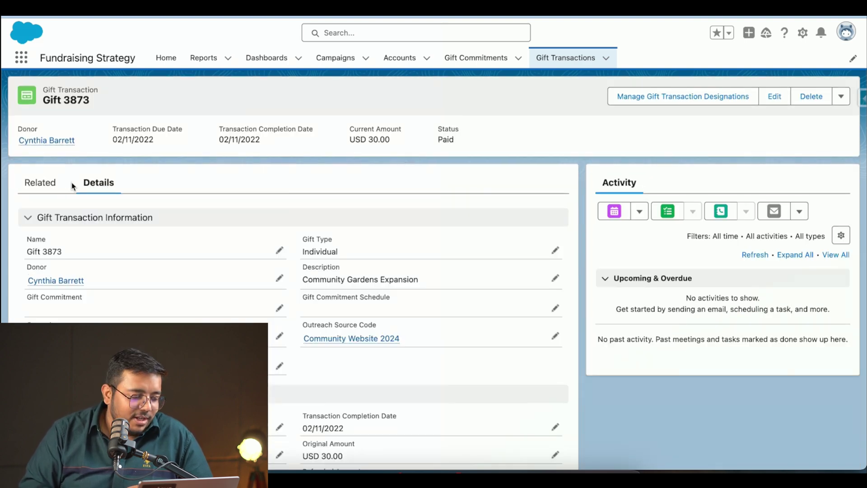
pyautogui.click(41, 183)
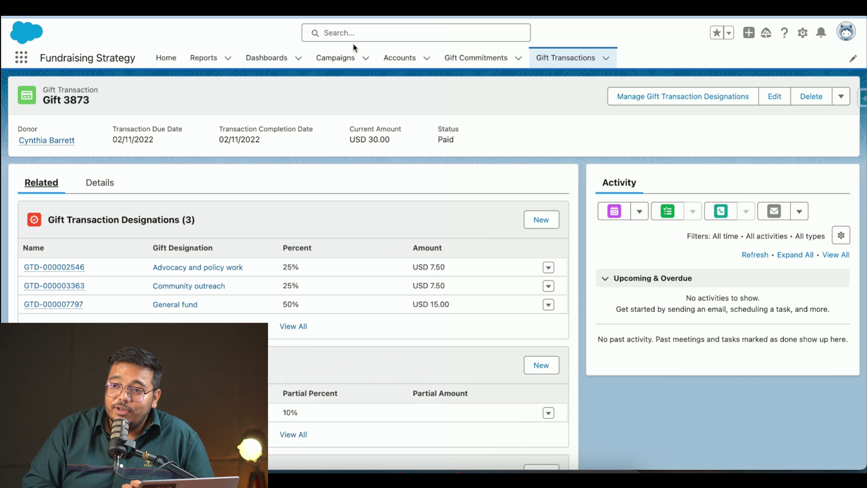
# - Open the Uber Eats Company account and review its gift commitments and gift transactions
pyautogui.click(391, 64)
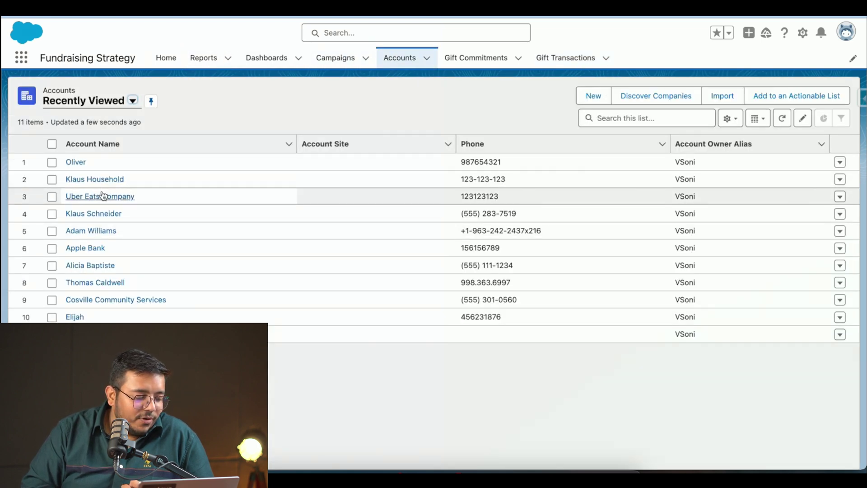
pyautogui.click(103, 197)
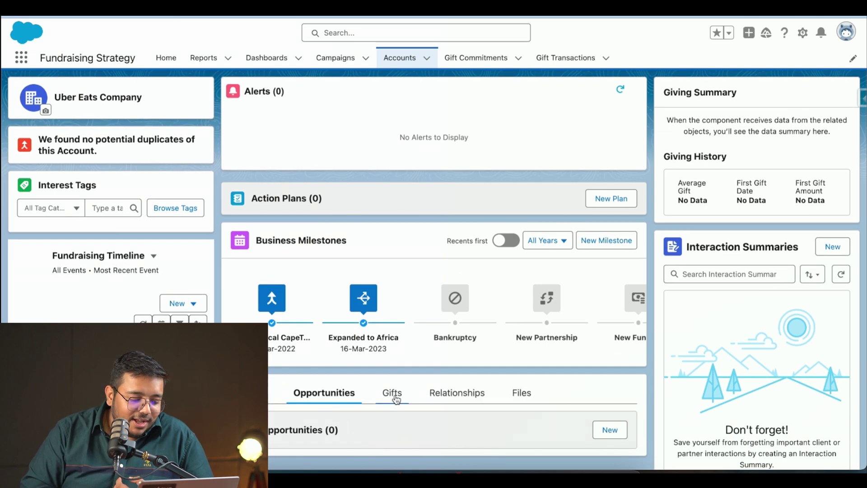
pyautogui.click(392, 393)
pyautogui.scroll(-5, 395, 316)
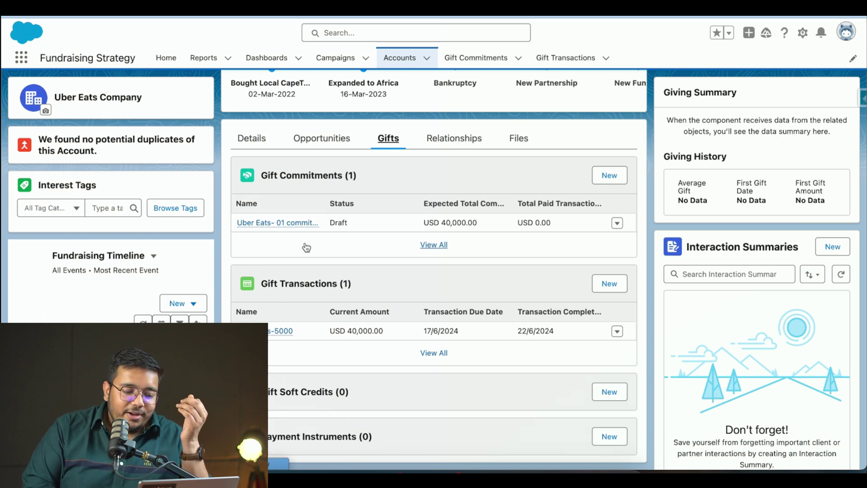
pyautogui.click(342, 346)
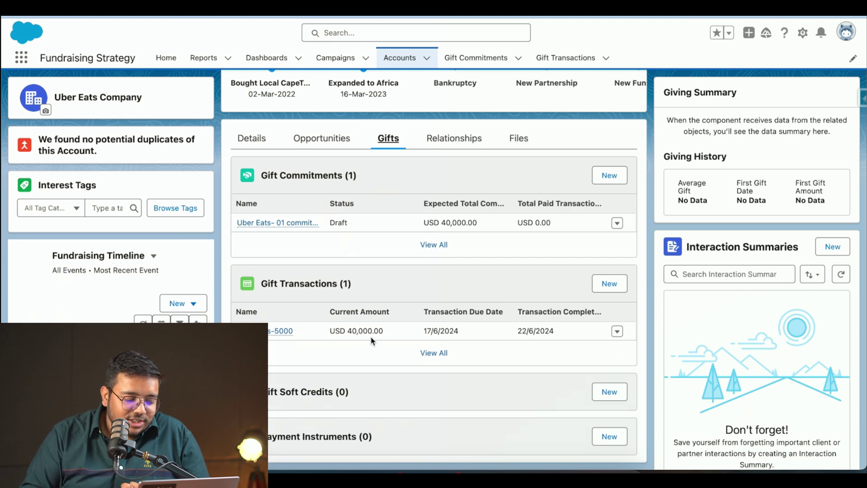
# - Display the Uber Eats Company account's relationship map and look over its business milestones
pyautogui.scroll(3, 371, 340)
pyautogui.click(441, 269)
pyautogui.scroll(3, 441, 269)
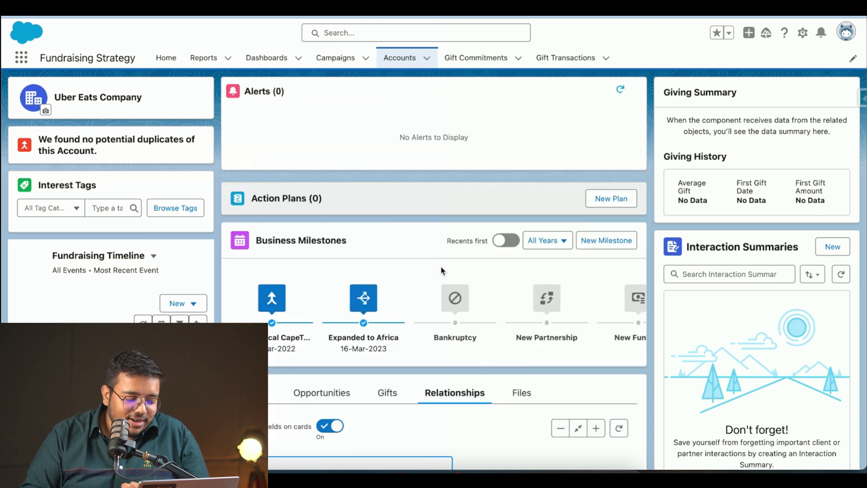
pyautogui.scroll(-5, 440, 270)
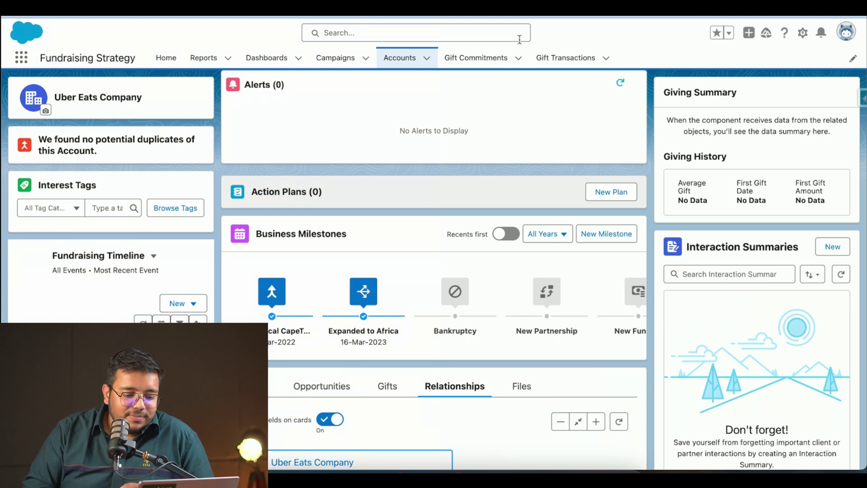
# - Return to the Gift 3873 transaction and examine its related gift soft credits alongside the designations
pyautogui.click(572, 59)
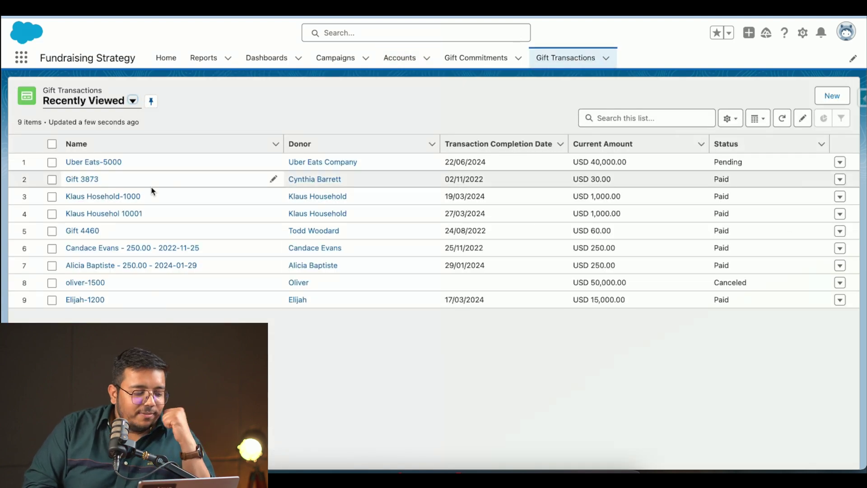
pyautogui.click(87, 180)
pyautogui.click(50, 187)
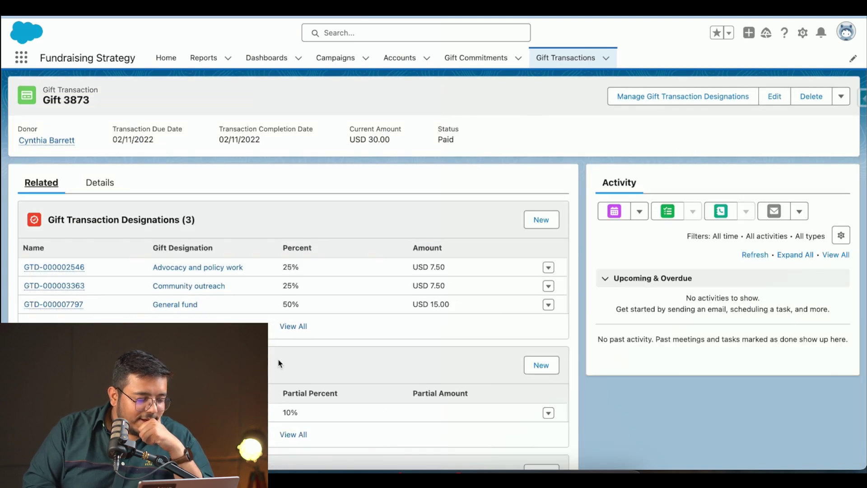
pyautogui.scroll(-2, 90, 271)
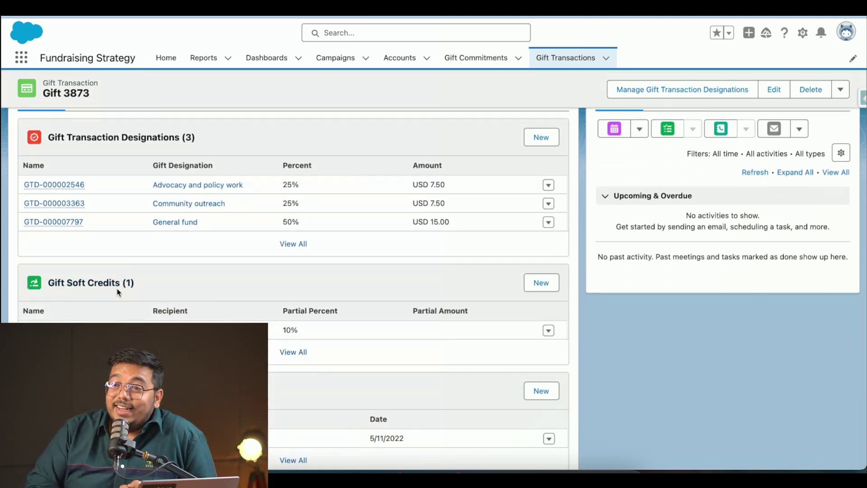
pyautogui.scroll(1, 108, 291)
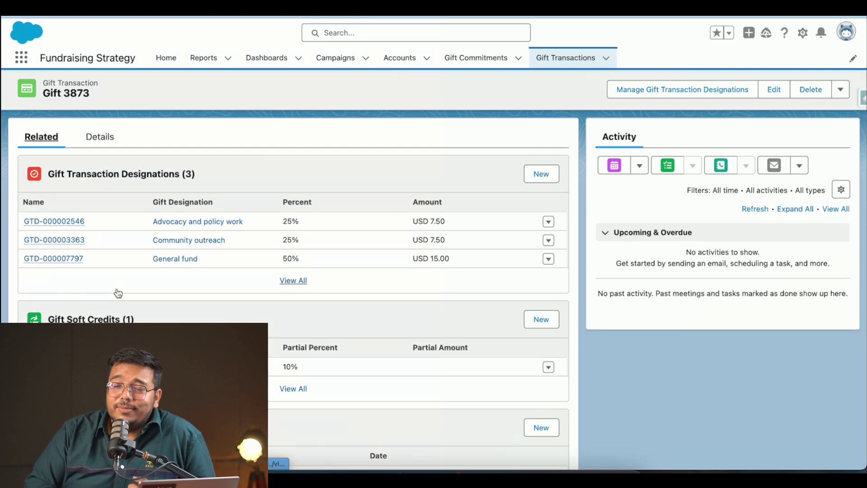